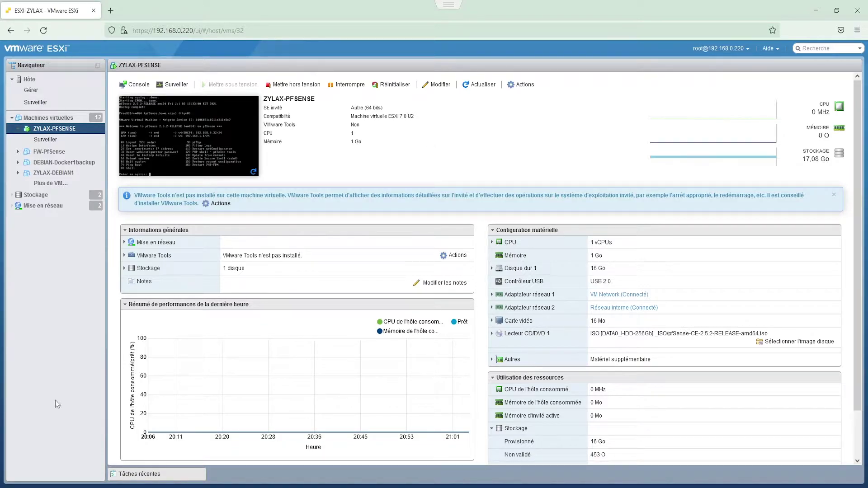
Step: Launch the Windows Control Panel by searching for 'panne'
{"action": "left_click", "coordinate": [59, 487]}
{"action": "type", "text": "panne"}
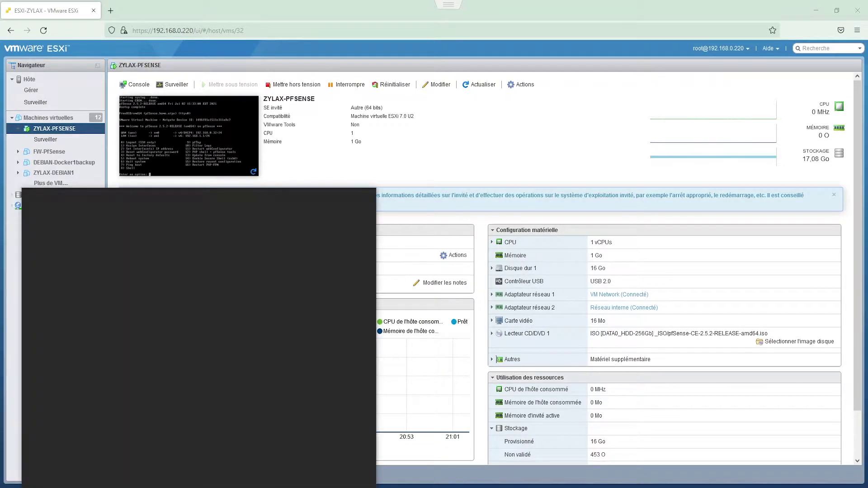
{"action": "key", "text": "Return"}
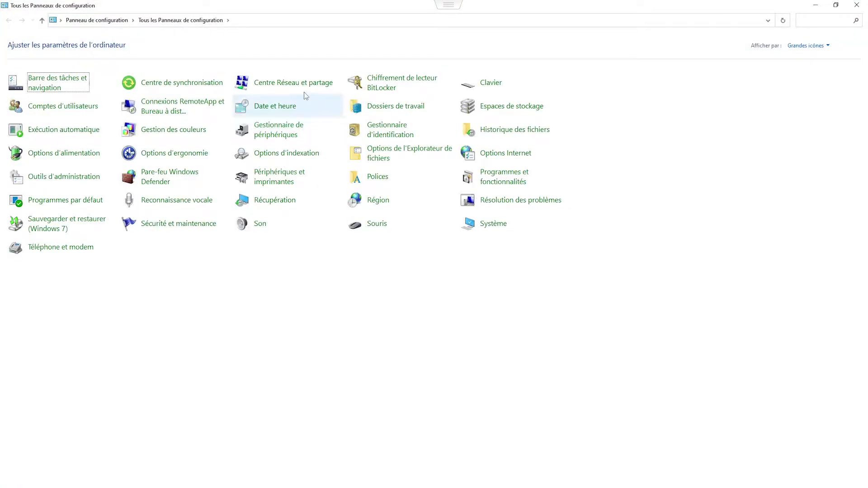
Step: Disable the VM_Network adapter in the network connections list
{"action": "left_click", "coordinate": [313, 84]}
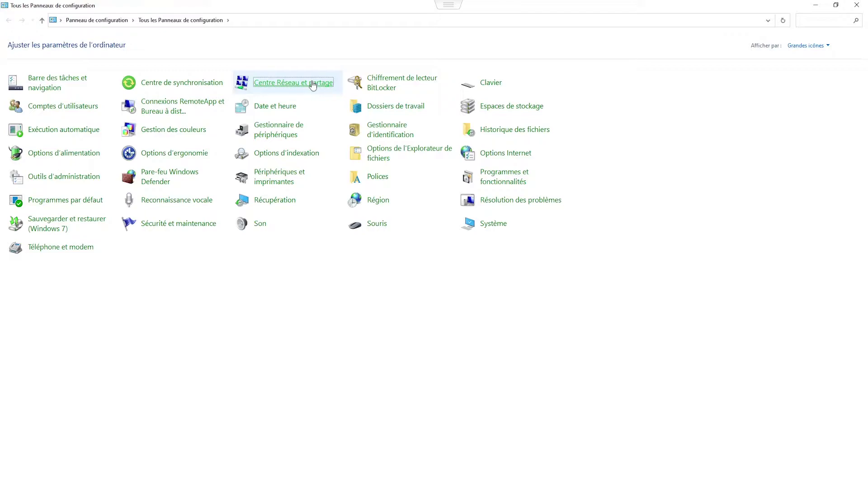
{"action": "left_click", "coordinate": [56, 71]}
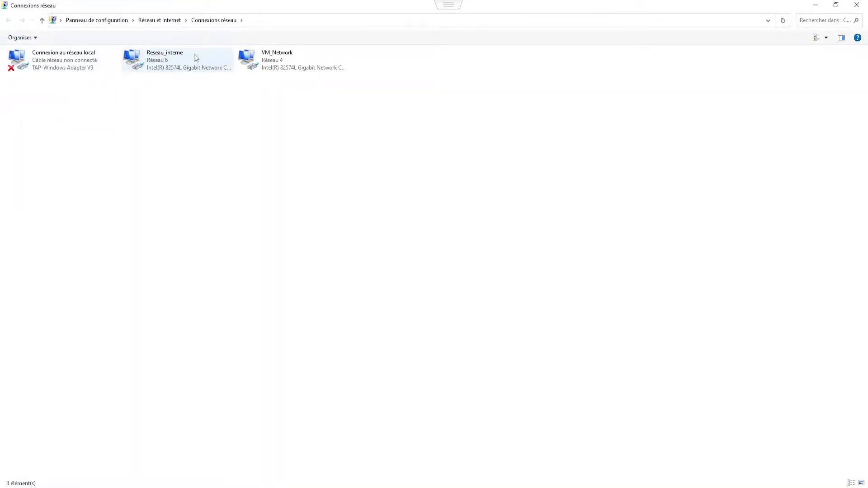
{"action": "right_click", "coordinate": [321, 54]}
{"action": "left_click", "coordinate": [331, 60]}
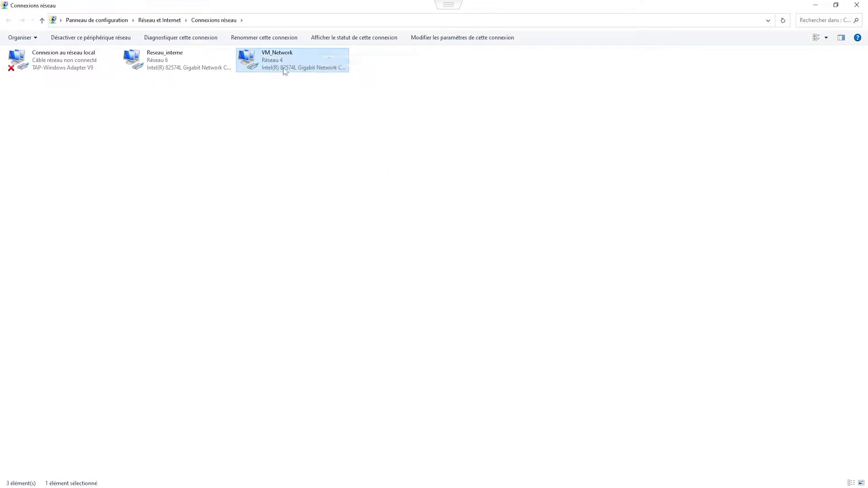
Step: Give Reseau_interne static IPv4 192.168.1.2, mask 255.255.255.0, gateway 192.168.1.1
{"action": "left_click", "coordinate": [199, 54]}
{"action": "double_click", "coordinate": [199, 55]}
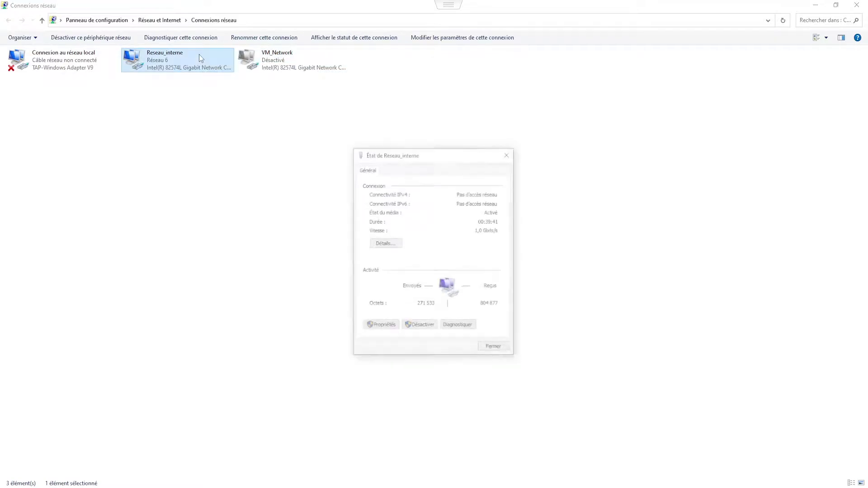
{"action": "left_click", "coordinate": [374, 327]}
{"action": "double_click", "coordinate": [446, 262]}
{"action": "left_click", "coordinate": [418, 266]}
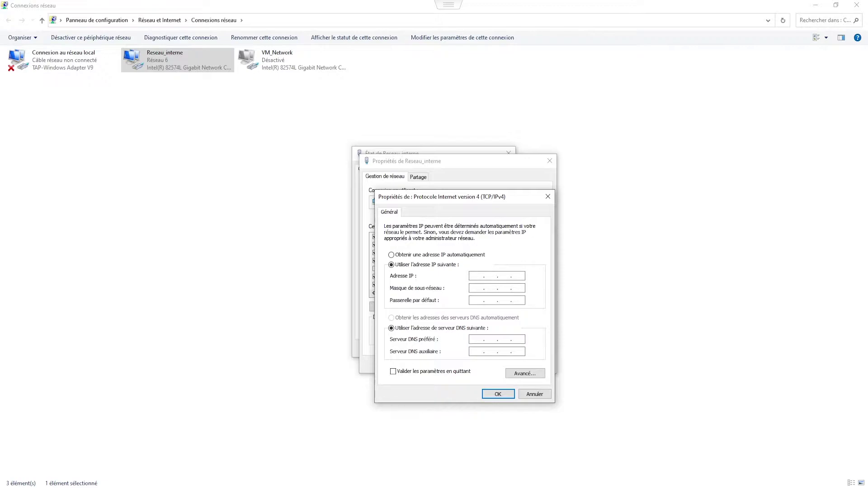
{"action": "type", "text": "192168.1.2"}
{"action": "key", "text": "Tab"}
{"action": "key", "text": "Tab"}
{"action": "type", "text": "192168"}
{"action": "left_click", "coordinate": [499, 394]}
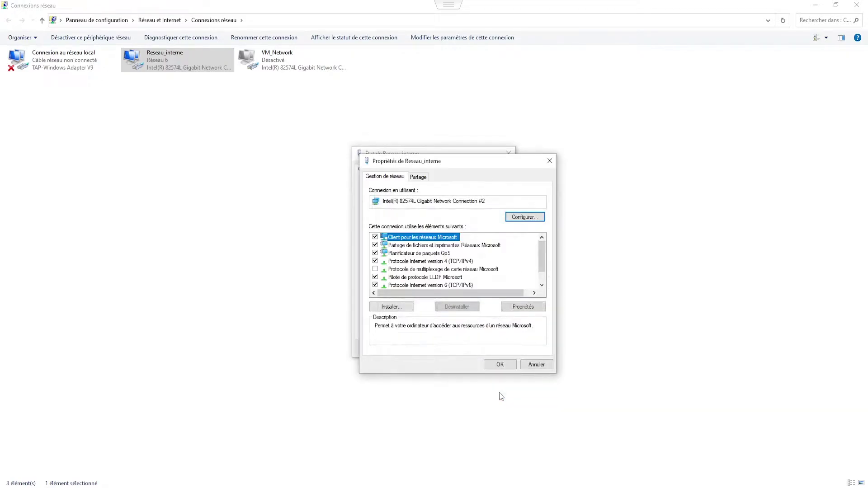
{"action": "left_click", "coordinate": [493, 365]}
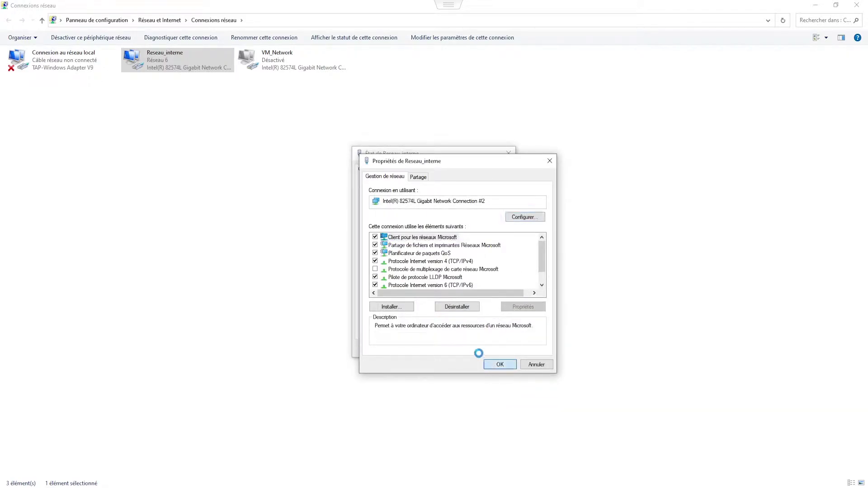
{"action": "left_click", "coordinate": [495, 349]}
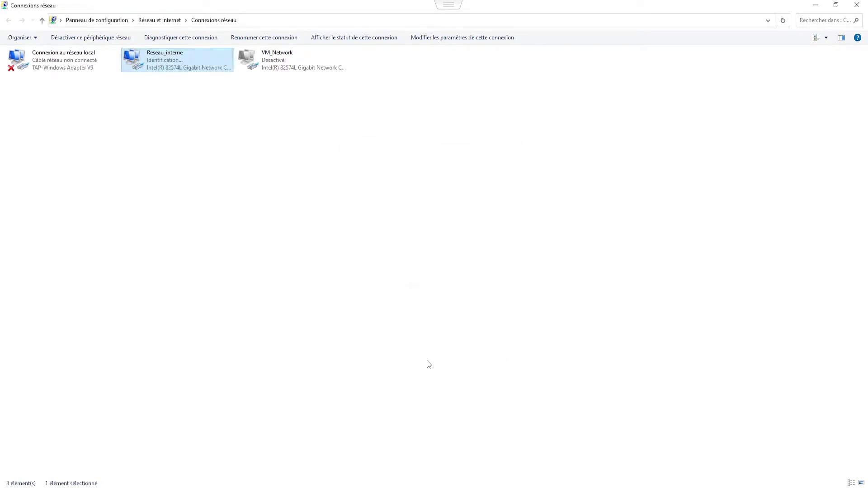
{"action": "left_click", "coordinate": [252, 487]}
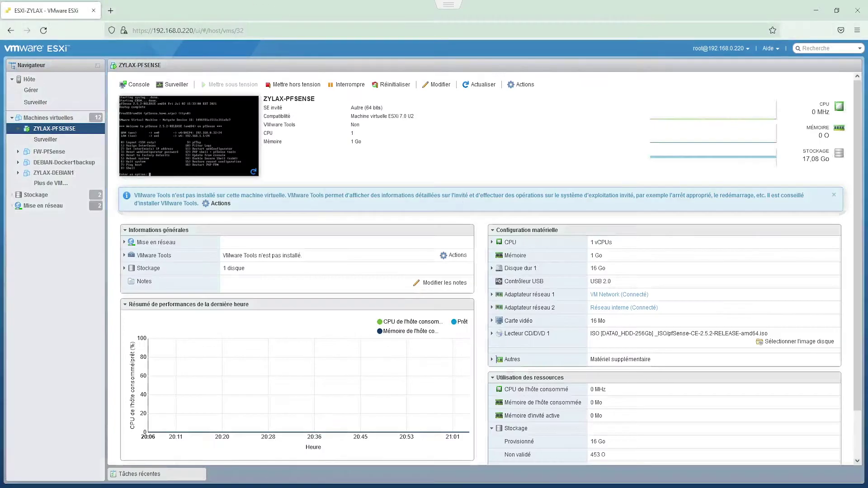
Step: Load 192.168.1.1 in a new tab and accept the self-signed certificate risk
{"action": "left_click", "coordinate": [112, 11]}
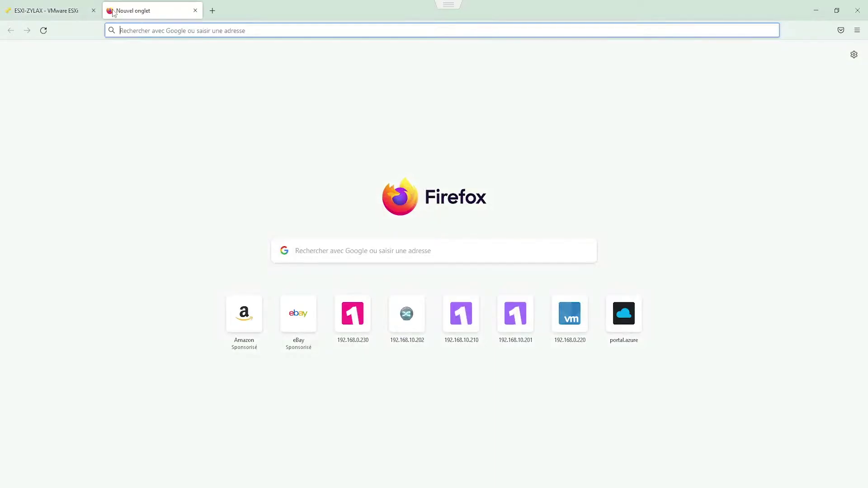
{"action": "type", "text": "192.168.1.1"}
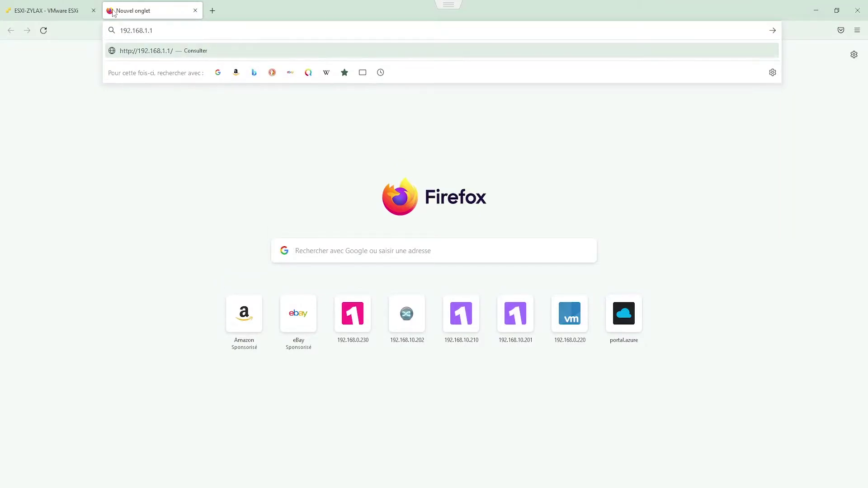
{"action": "key", "text": "Return"}
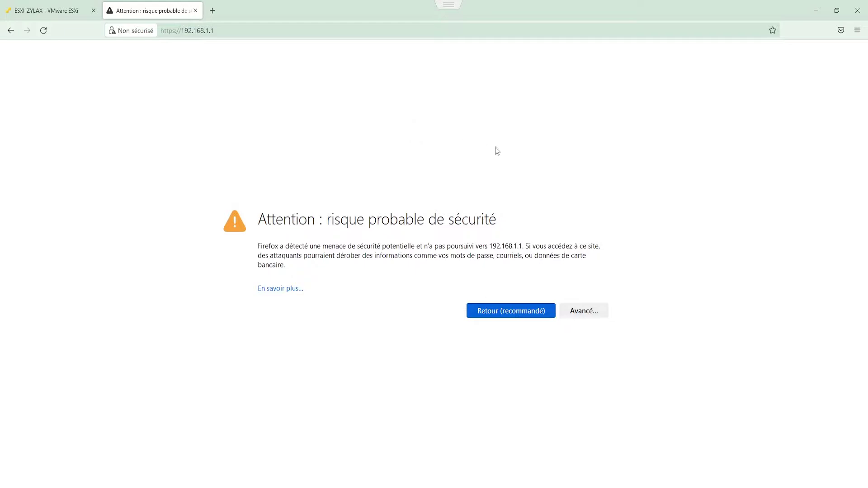
{"action": "left_click", "coordinate": [583, 314]}
{"action": "left_click", "coordinate": [515, 463]}
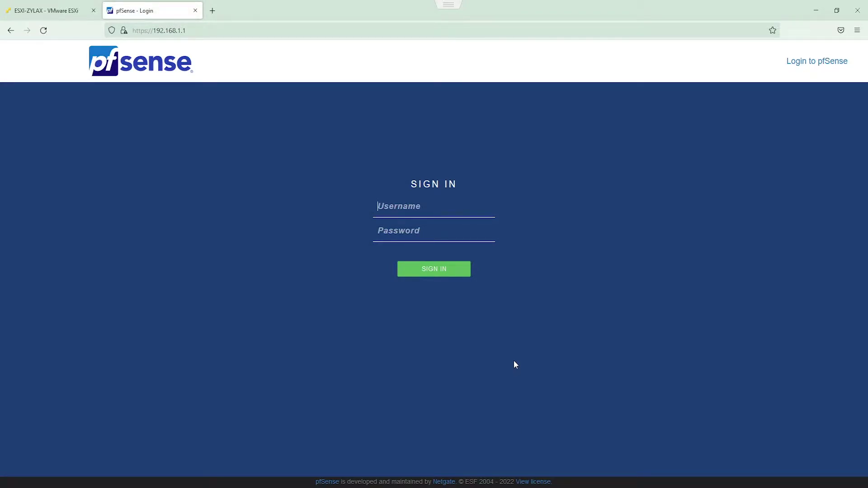
Step: Sign in to pfSense as admin and start the setup wizard
{"action": "type", "text": "adminpfsense"}
{"action": "left_click", "coordinate": [446, 273]}
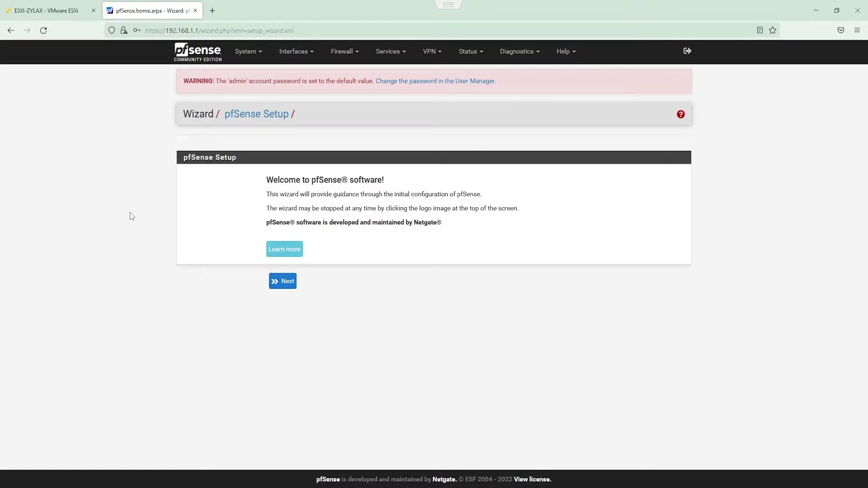
{"action": "left_click", "coordinate": [279, 285]}
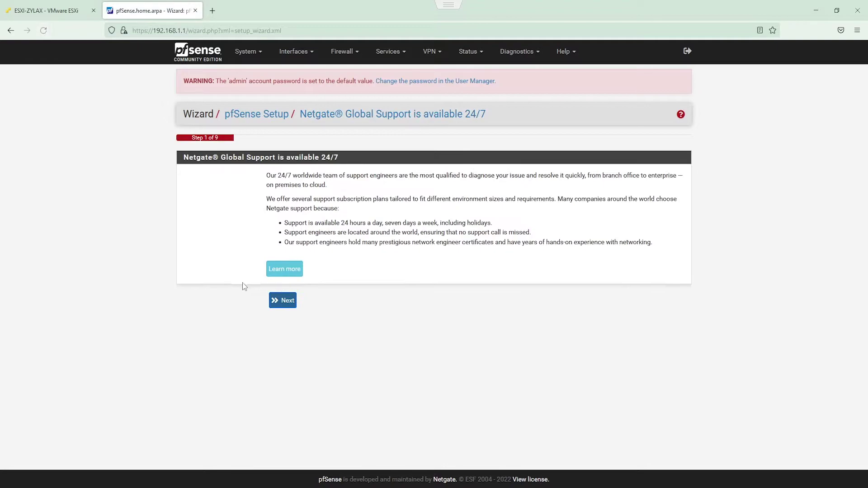
{"action": "left_click", "coordinate": [276, 301]}
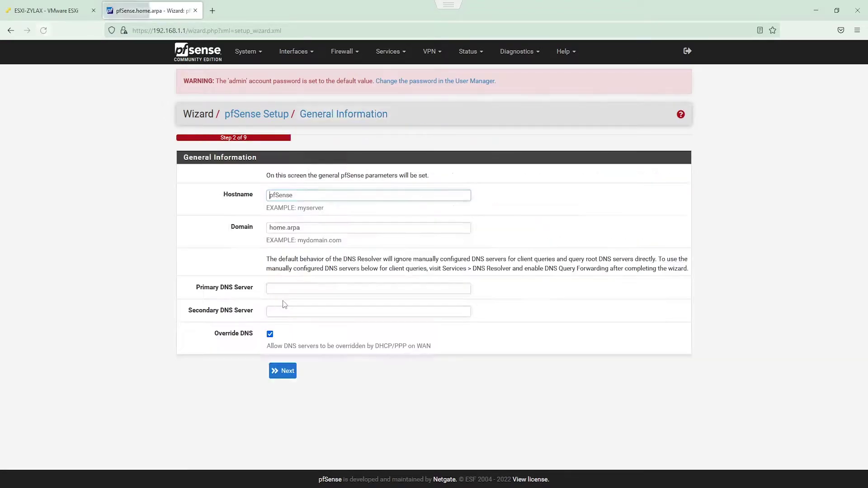
Step: Set hostname ZYLAX-PFSENSE, domain zylax.local, and DNS servers 192.168.0.1 and 8.8.8.8
{"action": "double_click", "coordinate": [294, 197]}
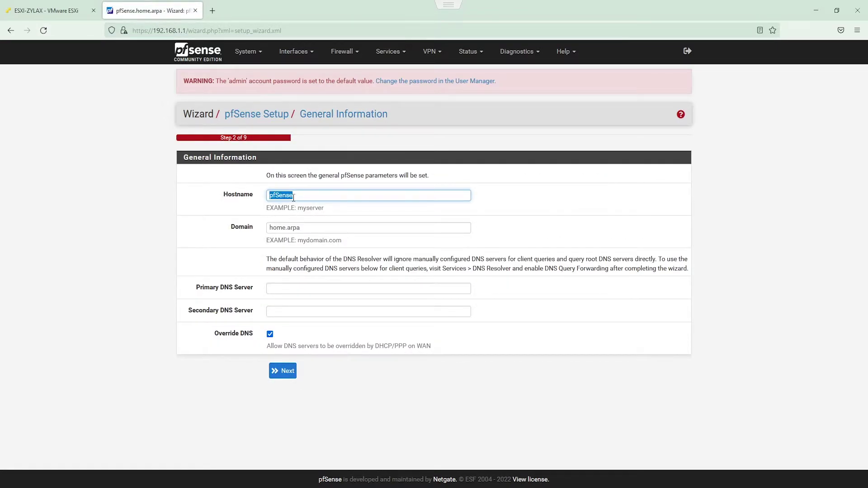
{"action": "key", "text": "BackSpace"}
{"action": "type", "text": "ZYLAX-PFSENSE"}
{"action": "left_click", "coordinate": [311, 229]}
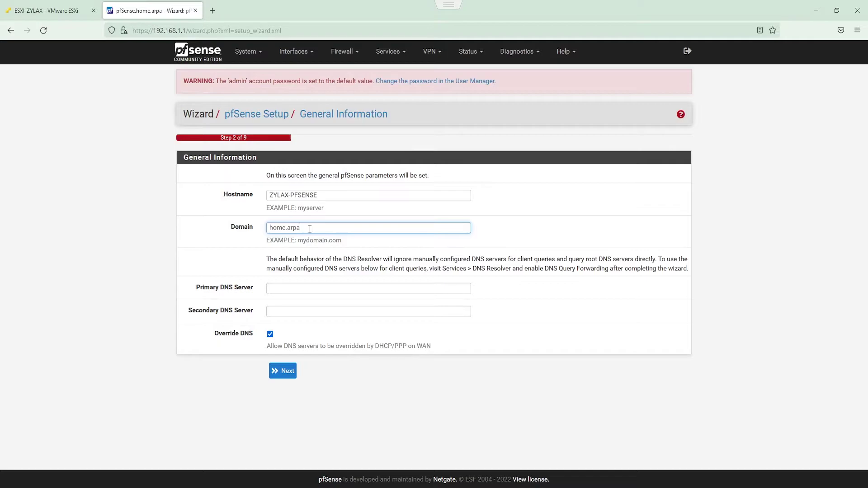
{"action": "left_click_drag", "start_coordinate": [312, 228], "coordinate": [267, 229]}
{"action": "type", "text": "zylax.local"}
{"action": "left_click", "coordinate": [278, 288]}
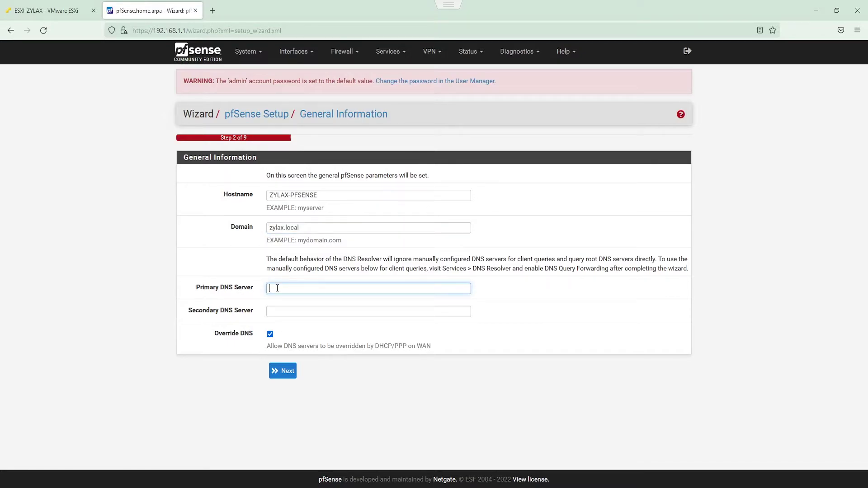
{"action": "type", "text": "192.168.0.1"}
{"action": "left_click", "coordinate": [286, 312]}
{"action": "type", "text": "8.8.8.8"}
{"action": "left_click", "coordinate": [287, 370]}
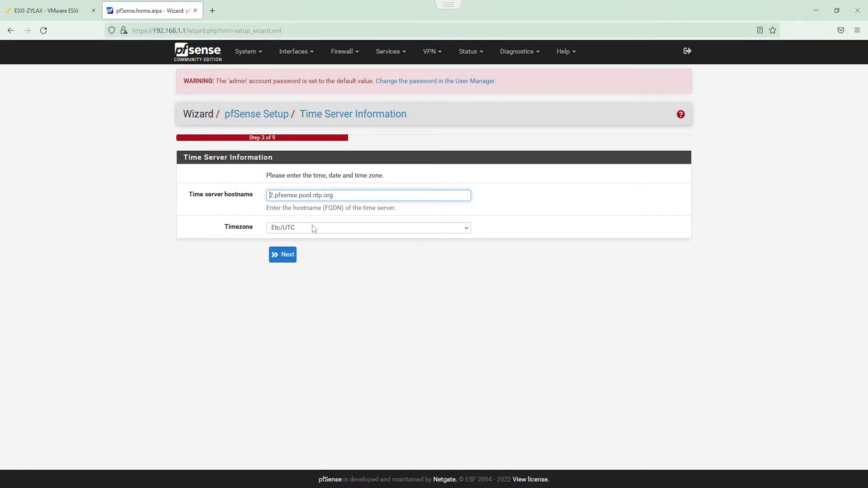
Step: Set the wizard's time zone to Europe/Paris
{"action": "left_click", "coordinate": [364, 227]}
{"action": "scroll", "coordinate": [329, 370], "scroll_direction": "down", "scroll_amount": 5}
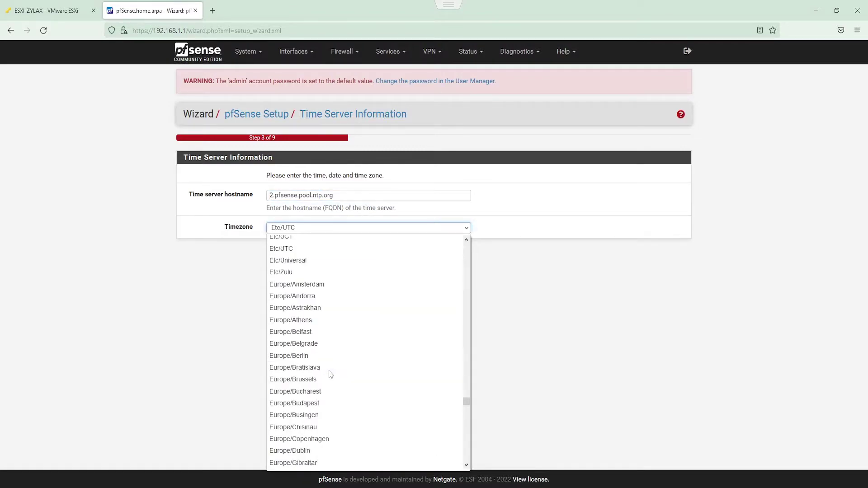
{"action": "scroll", "coordinate": [324, 414], "scroll_direction": "down", "scroll_amount": 8}
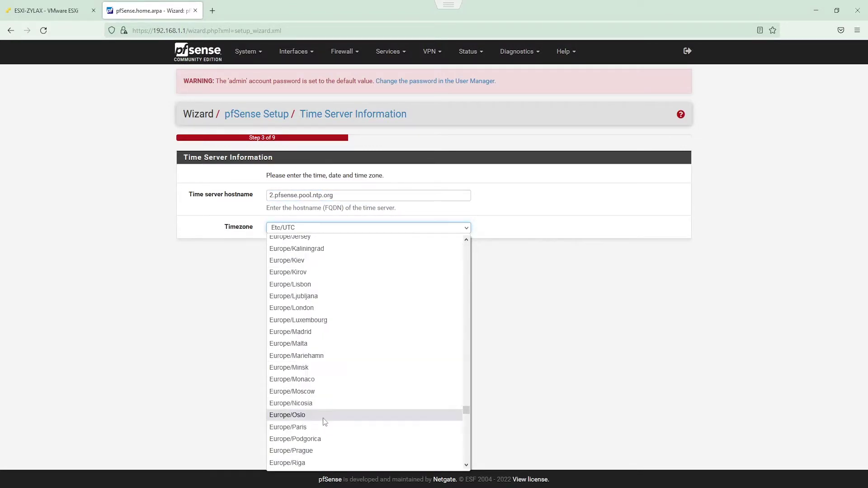
{"action": "left_click", "coordinate": [324, 428]}
{"action": "left_click", "coordinate": [283, 255]}
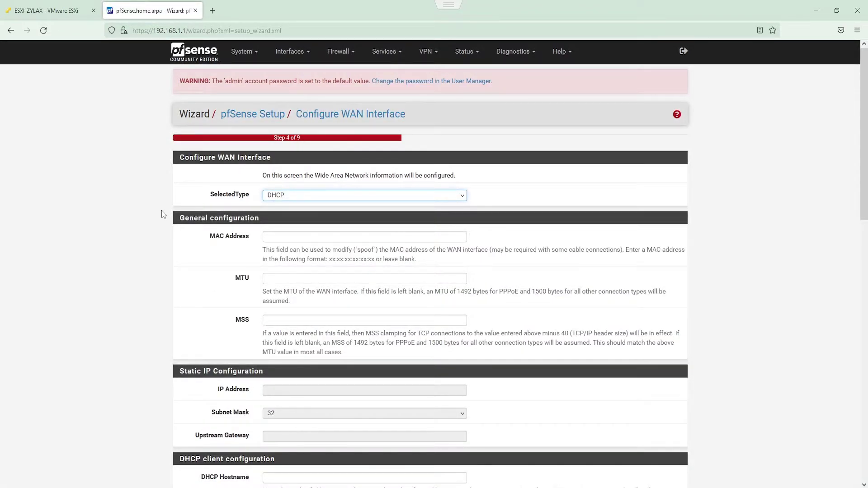
Step: Make the WAN Static with IP 192.168.0.253 and upstream gateway 192.168.0.1
{"action": "left_click", "coordinate": [332, 197]}
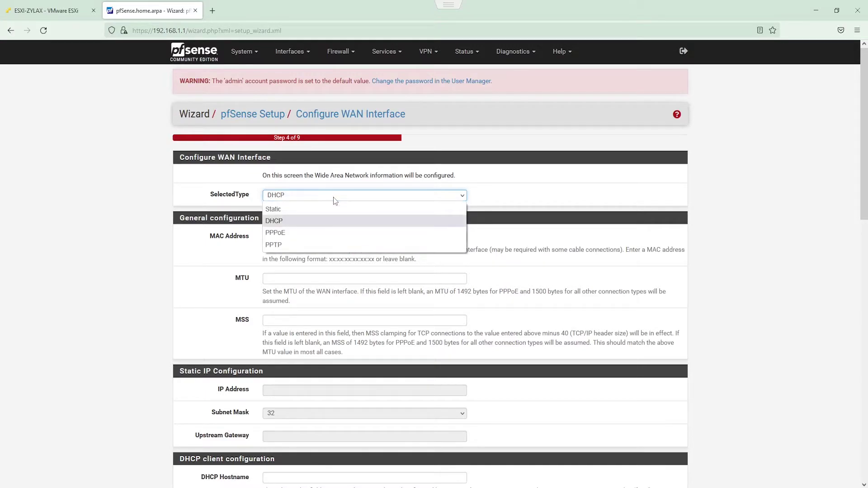
{"action": "left_click", "coordinate": [311, 210]}
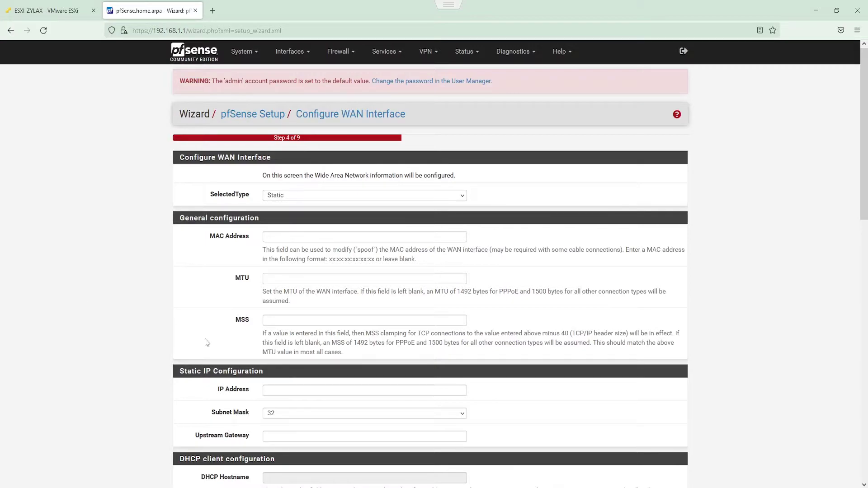
{"action": "scroll", "coordinate": [305, 241], "scroll_direction": "down", "scroll_amount": 3}
{"action": "left_click", "coordinate": [305, 241]}
{"action": "type", "text": "192.168.0.25"}
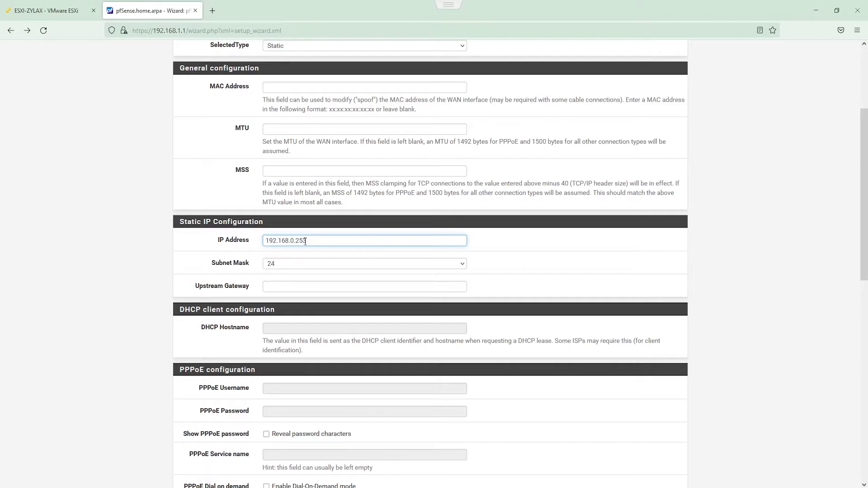
{"action": "left_click", "coordinate": [131, 258]}
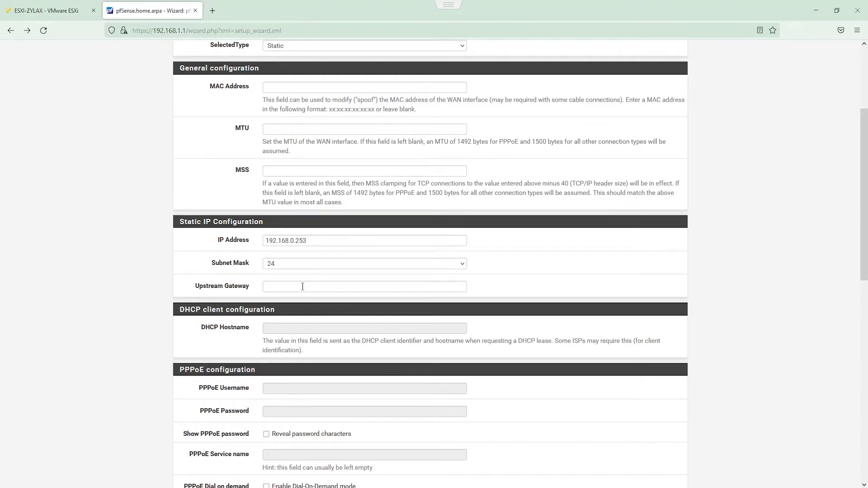
{"action": "type", "text": "192.1"}
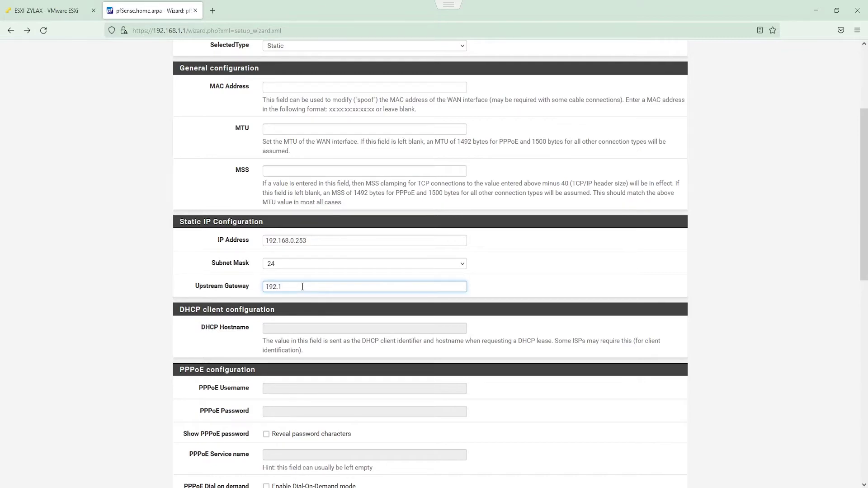
{"action": "type", "text": "68.0.1"}
{"action": "left_click", "coordinate": [137, 256]}
{"action": "scroll", "coordinate": [137, 256], "scroll_direction": "down", "scroll_amount": 3}
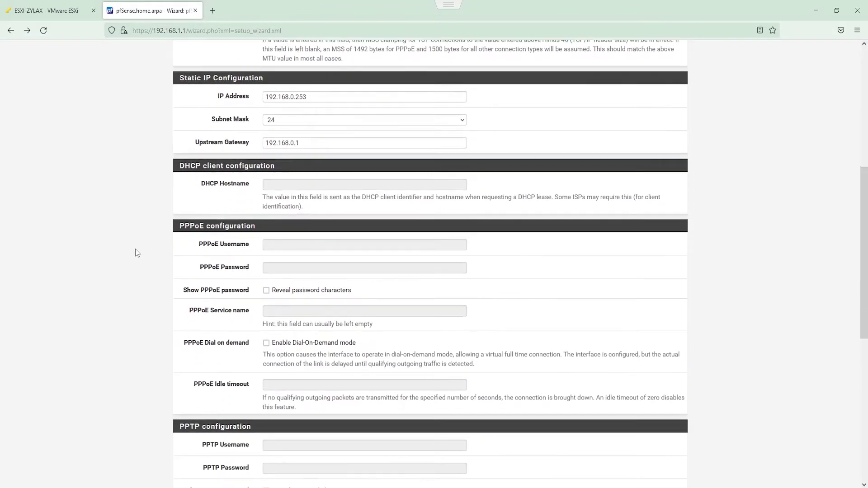
{"action": "scroll", "coordinate": [137, 254], "scroll_direction": "down", "scroll_amount": 7}
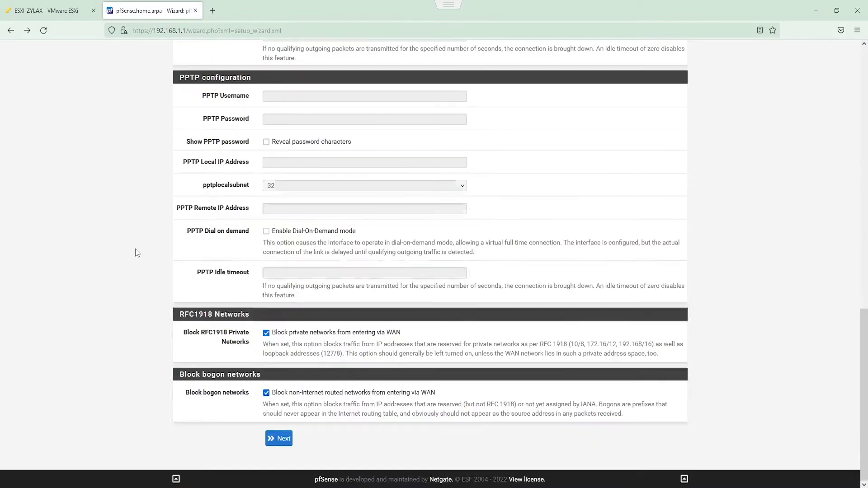
{"action": "left_click", "coordinate": [275, 439]}
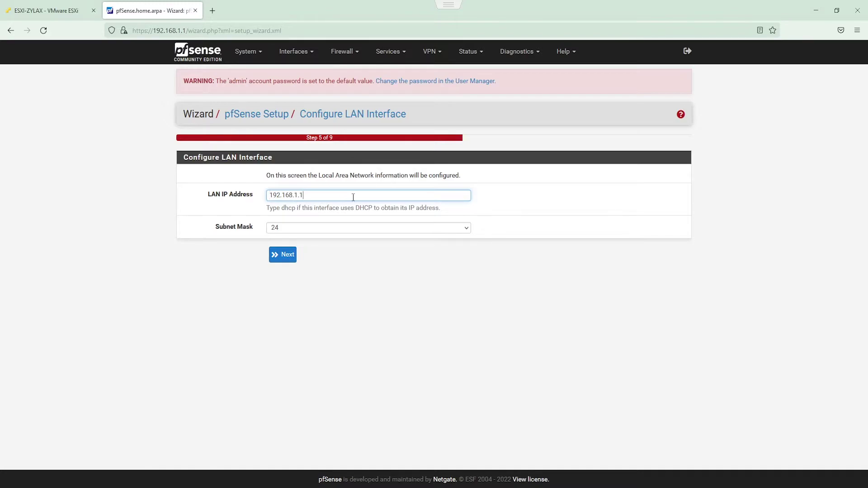
Step: Change the LAN IP address to 192.168.10.1
{"action": "key", "text": "BackSpace"}
{"action": "type", "text": "0.1"}
{"action": "left_click", "coordinate": [288, 255]}
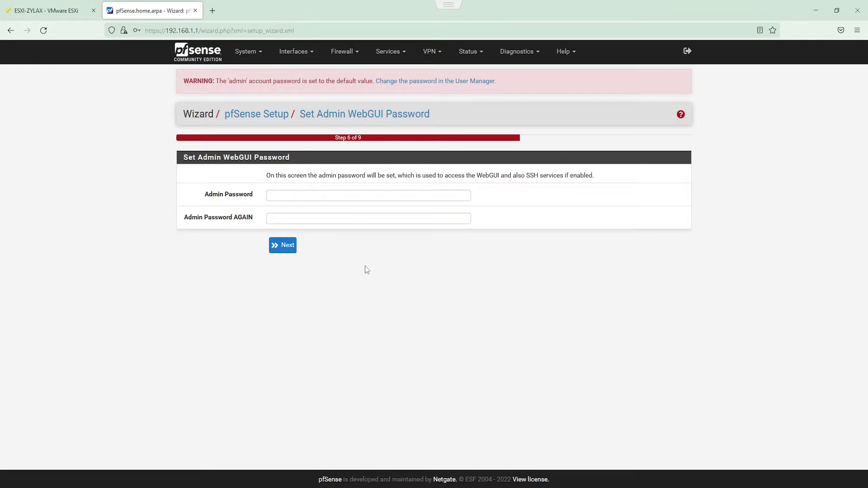
Step: Set and confirm the admin password, then reload pfSense with the new configuration
{"action": "left_click", "coordinate": [334, 194]}
{"action": "type", "text": "password"}
{"action": "key", "text": "Tab"}
{"action": "type", "text": "password"}
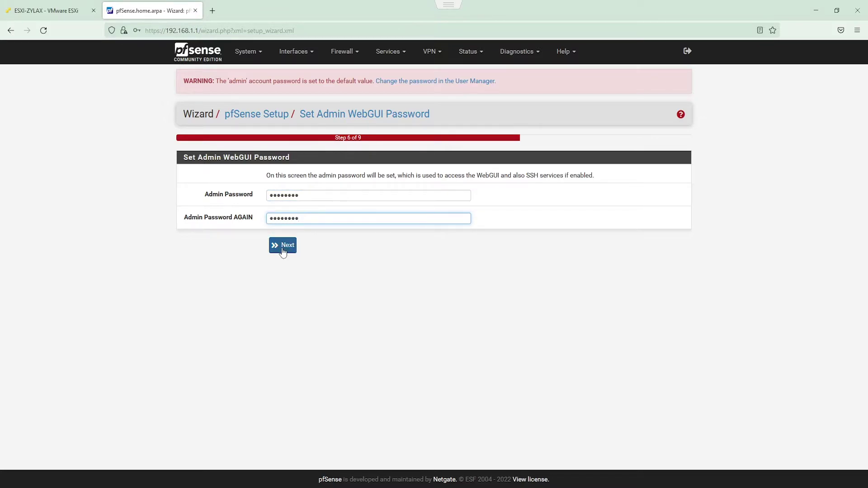
{"action": "left_click", "coordinate": [283, 249]}
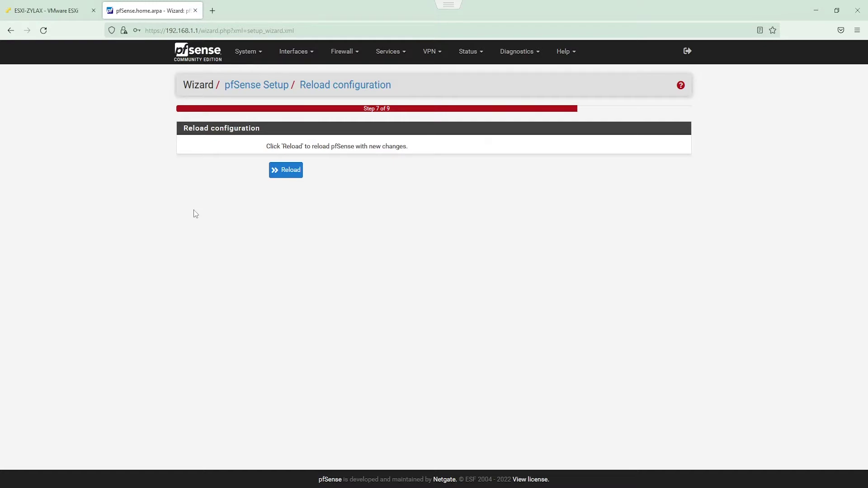
{"action": "left_click", "coordinate": [282, 174]}
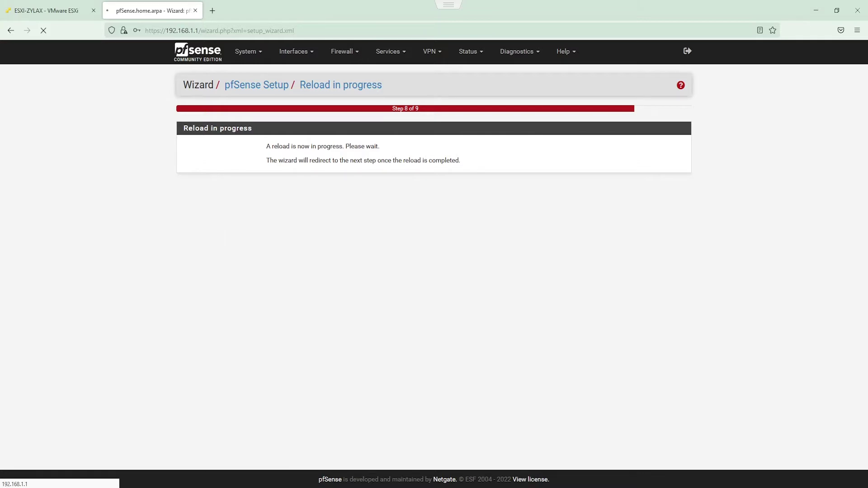
Step: Bring up Network Connections and the Reseau_interne connection status
{"action": "mouse_move", "coordinate": [299, 480]}
{"action": "left_click", "coordinate": [323, 460]}
{"action": "double_click", "coordinate": [195, 67]}
Step: Change Reseau_interne's IPv4 to 192.168.10.2 with gateway 192.168.10.1
{"action": "key", "text": "Escape"}
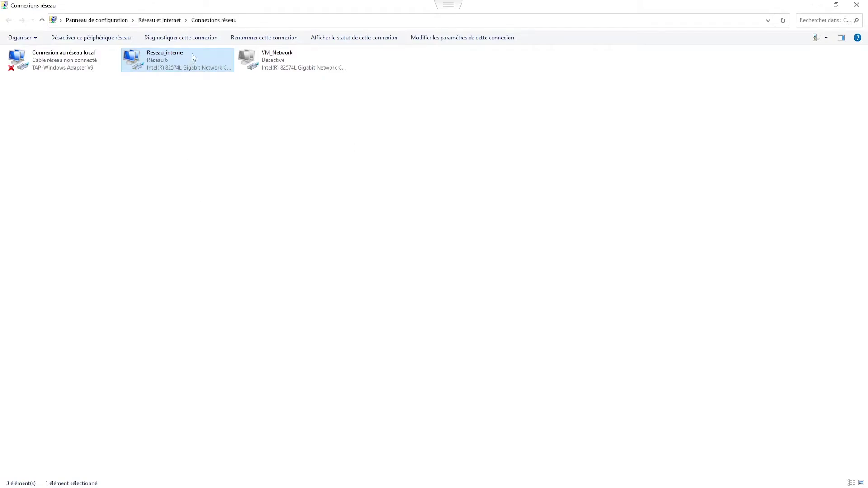
{"action": "double_click", "coordinate": [192, 53]}
{"action": "left_click", "coordinate": [392, 329]}
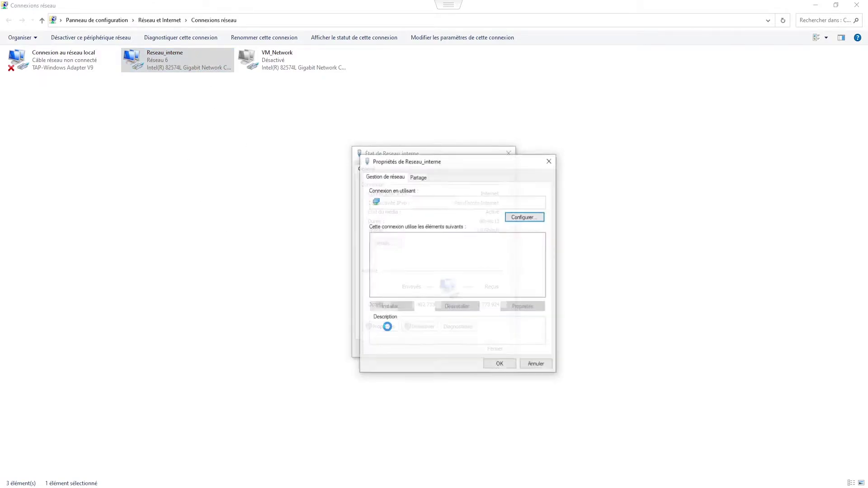
{"action": "double_click", "coordinate": [427, 262]}
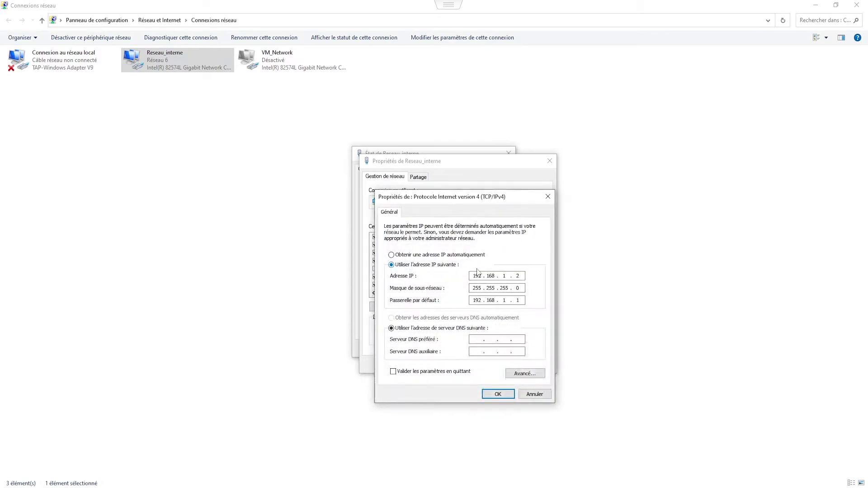
{"action": "left_click", "coordinate": [506, 276]}
{"action": "type", "text": "0"}
{"action": "left_click", "coordinate": [507, 300]}
{"action": "type", "text": "0"}
{"action": "left_click", "coordinate": [489, 395]}
{"action": "left_click", "coordinate": [488, 366]}
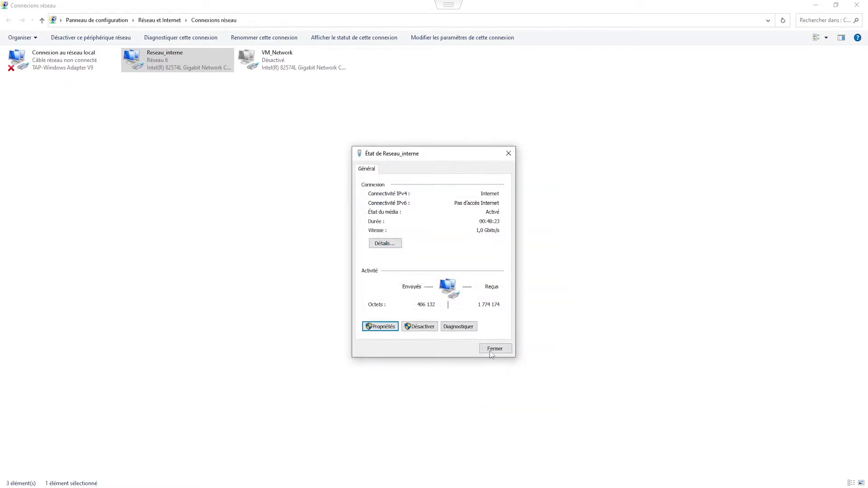
{"action": "key", "text": "Return"}
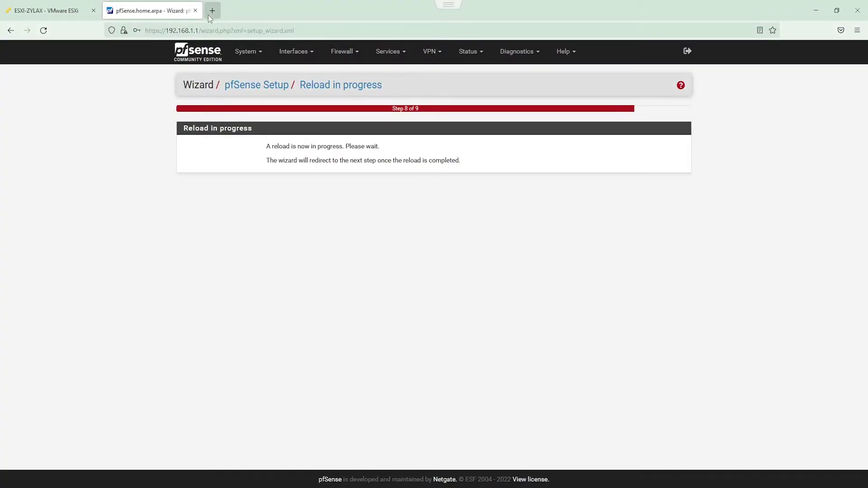
Step: Load 192.168.10.1 in a new tab, accepting the certificate warning
{"action": "left_click", "coordinate": [212, 11]}
{"action": "type", "text": "192"}
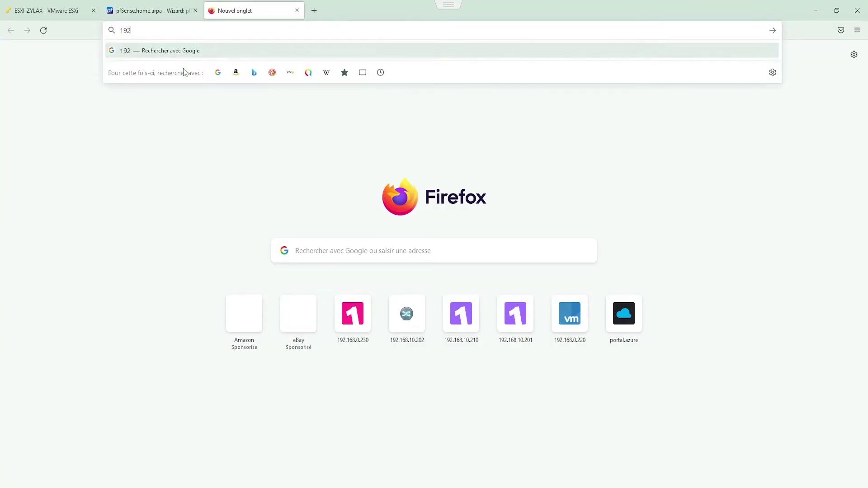
{"action": "type", "text": ".168.10.1"}
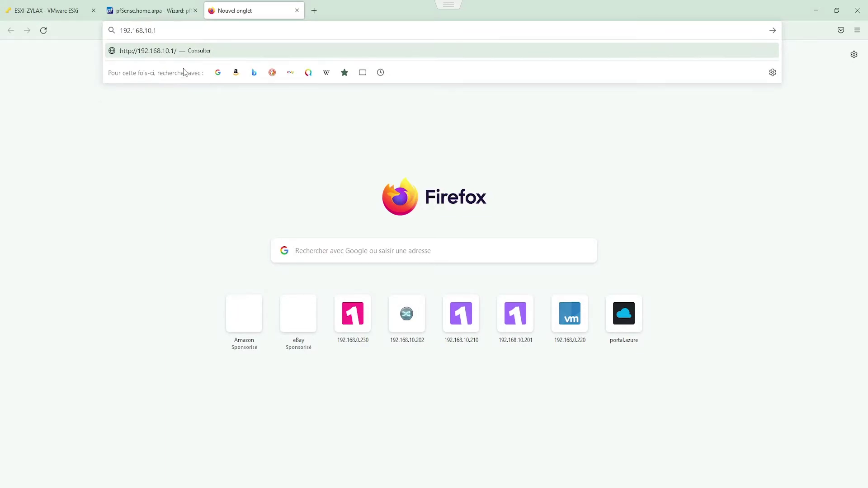
{"action": "key", "text": "Return"}
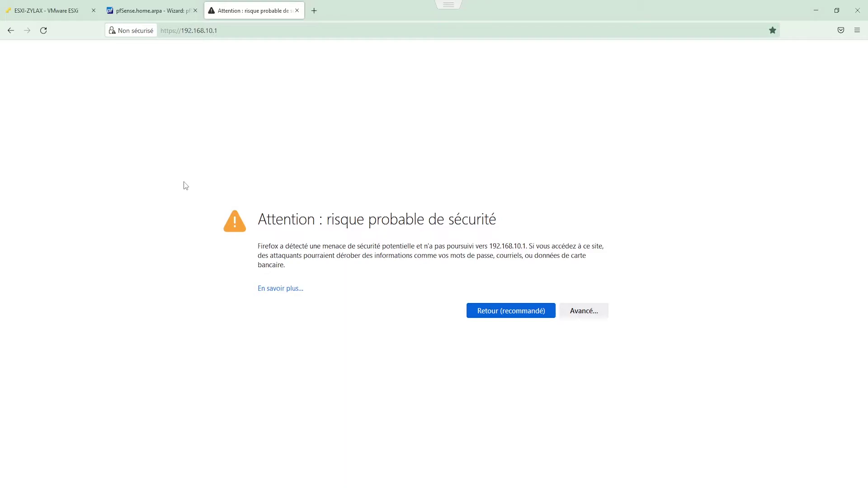
{"action": "left_click", "coordinate": [590, 311]}
{"action": "left_click", "coordinate": [516, 464]}
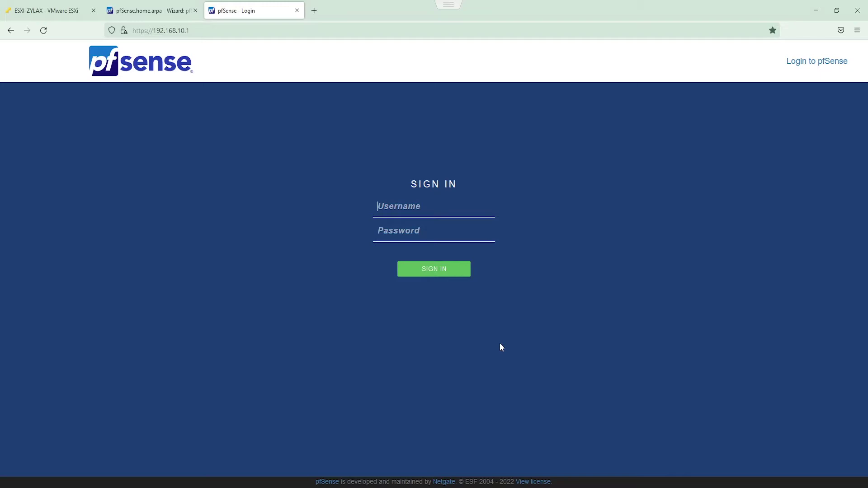
Step: Sign in as admin, accept the copyright notice and dismiss the survey message
{"action": "type", "text": "admin********"}
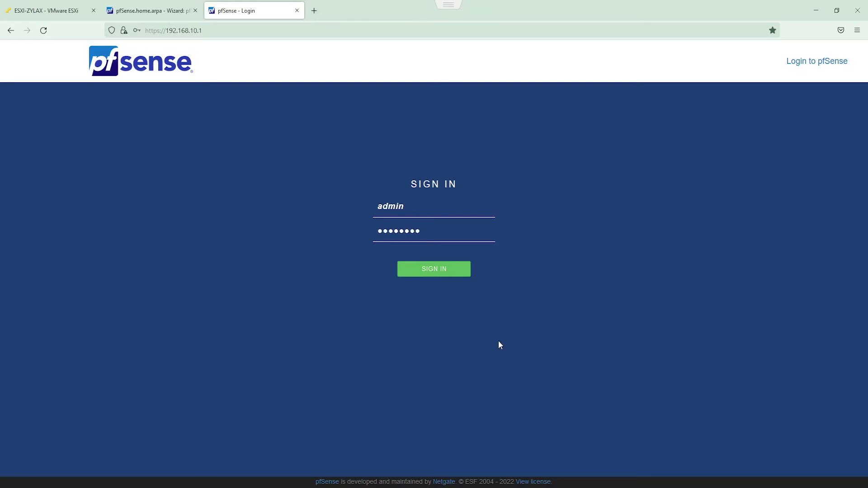
{"action": "left_click", "coordinate": [441, 274]}
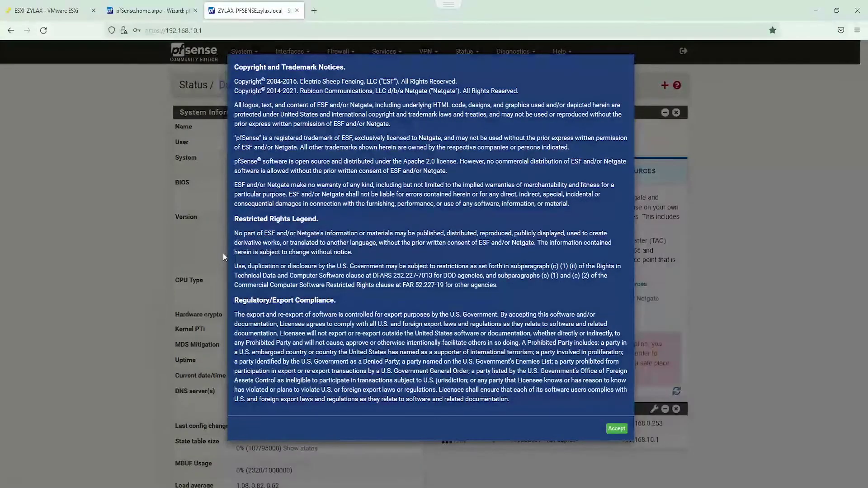
{"action": "left_click", "coordinate": [617, 429]}
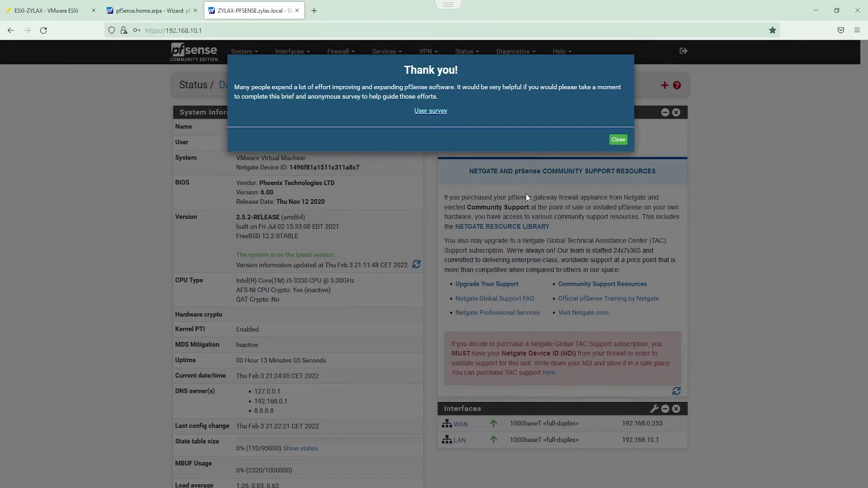
{"action": "left_click", "coordinate": [617, 140]}
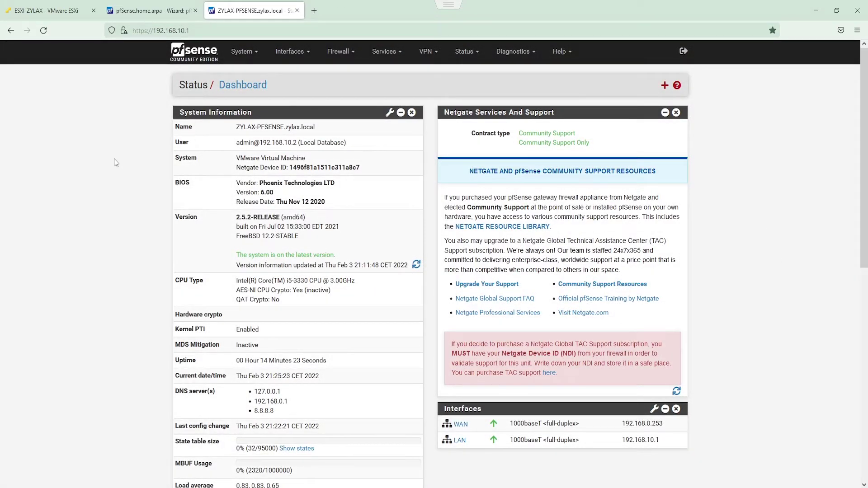
Step: Set the System > General Setup language to French and save
{"action": "left_click", "coordinate": [242, 52]}
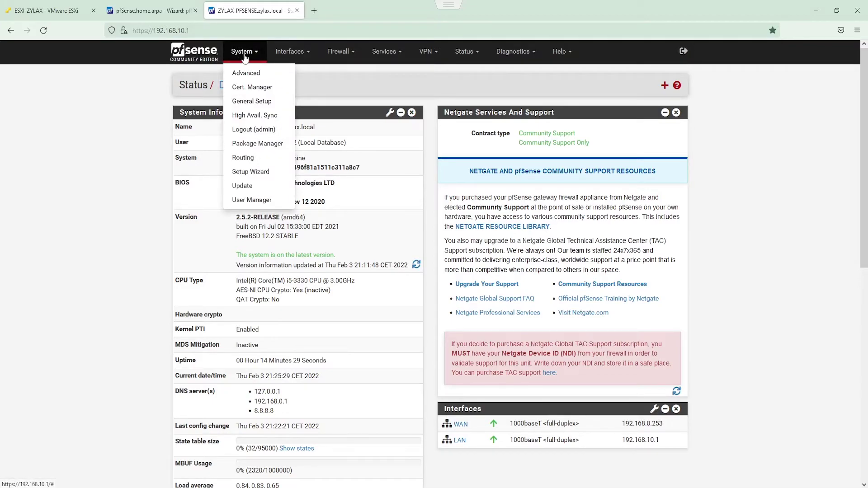
{"action": "left_click", "coordinate": [252, 103]}
{"action": "scroll", "coordinate": [83, 202], "scroll_direction": "down", "scroll_amount": 5}
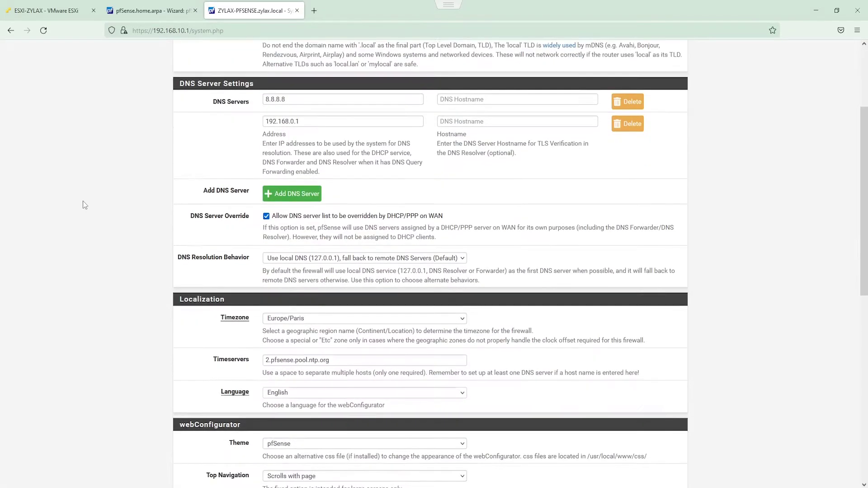
{"action": "scroll", "coordinate": [83, 205], "scroll_direction": "down", "scroll_amount": 1}
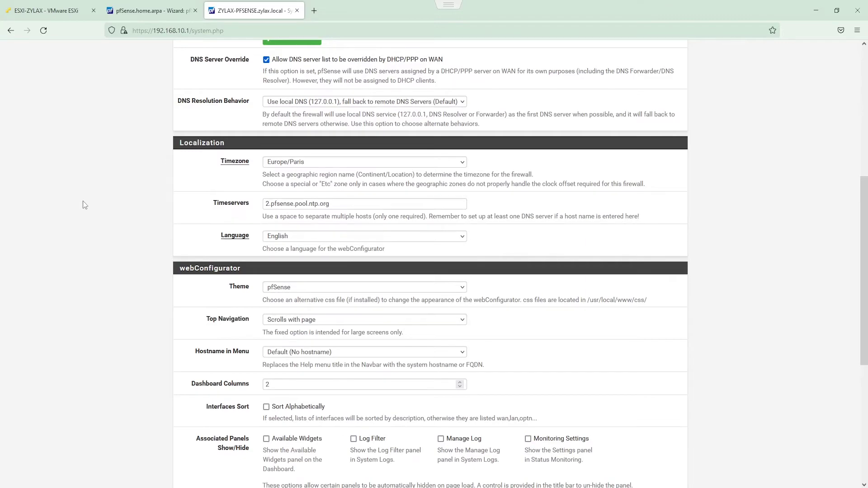
{"action": "left_click", "coordinate": [354, 240]}
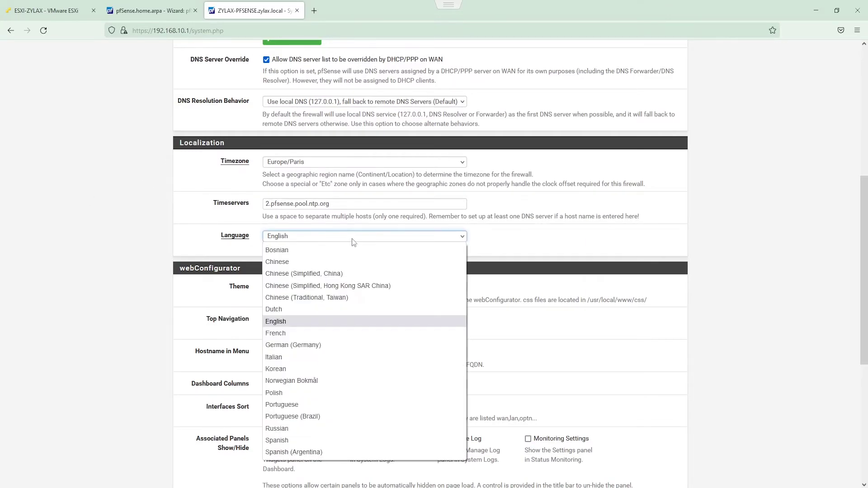
{"action": "left_click", "coordinate": [300, 332]}
{"action": "scroll", "coordinate": [121, 298], "scroll_direction": "down", "scroll_amount": 6}
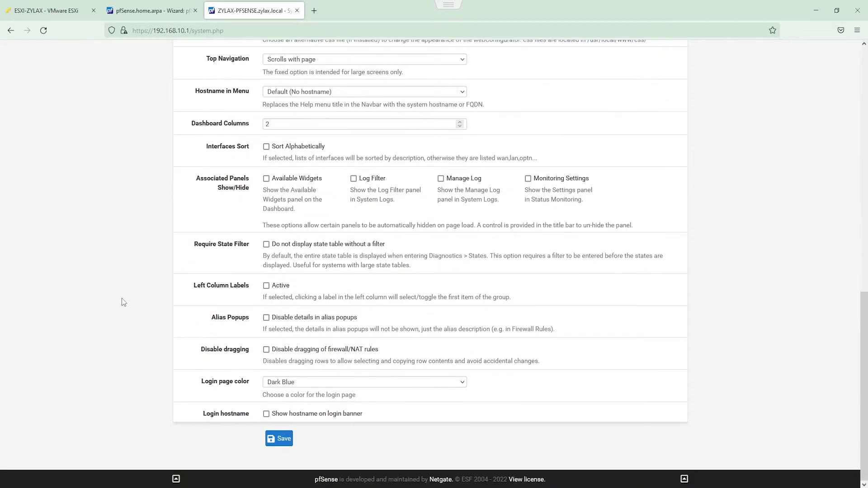
{"action": "left_click", "coordinate": [273, 439]}
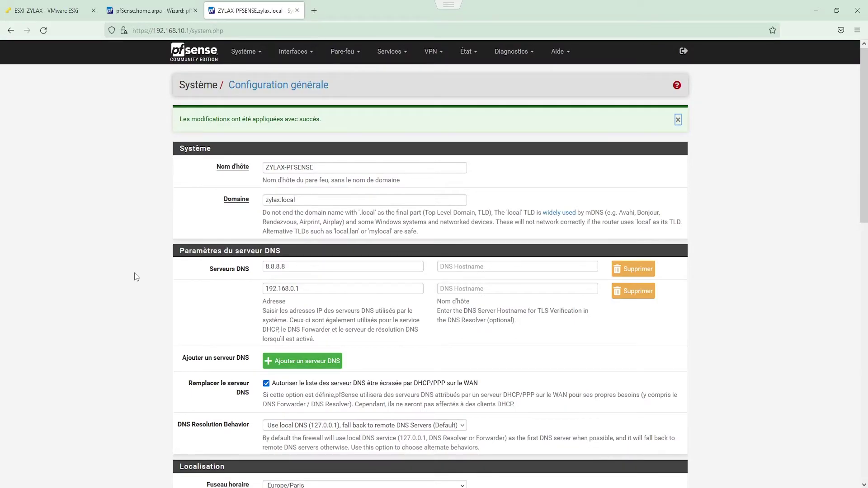
Step: Enable the LAN DHCP server with range 192.168.10.100 to 192.168.10.200 and save
{"action": "left_click", "coordinate": [394, 53]}
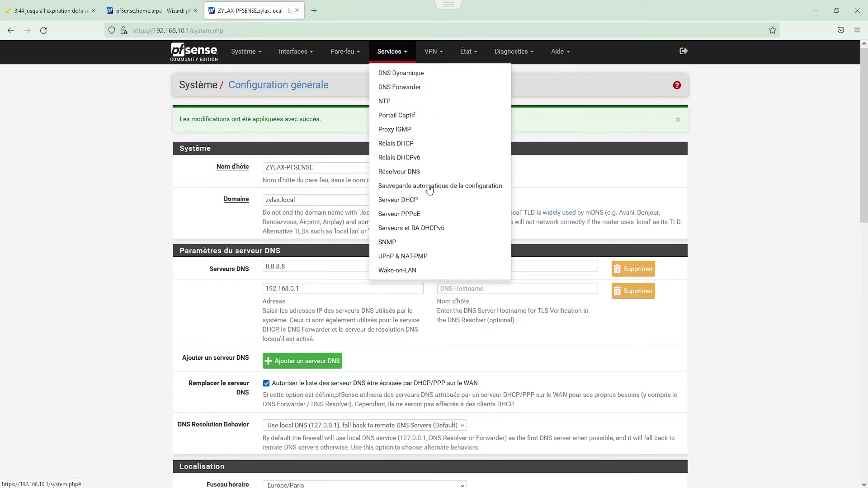
{"action": "left_click", "coordinate": [435, 200]}
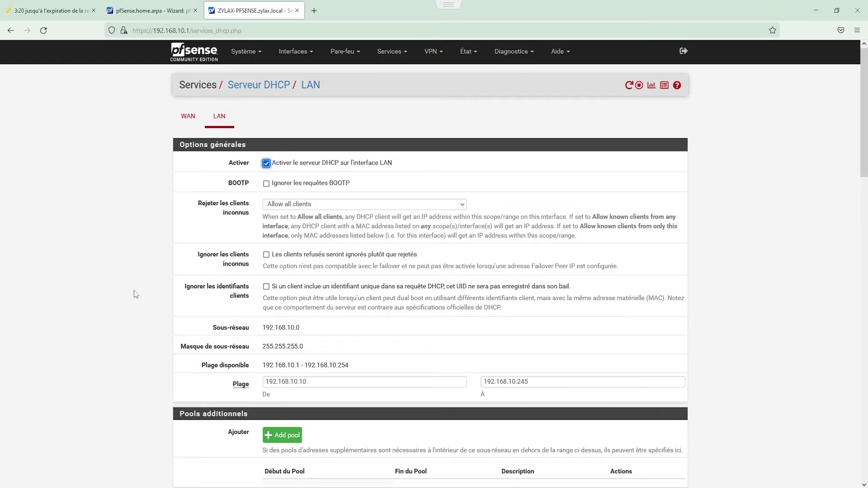
{"action": "left_click", "coordinate": [399, 384]}
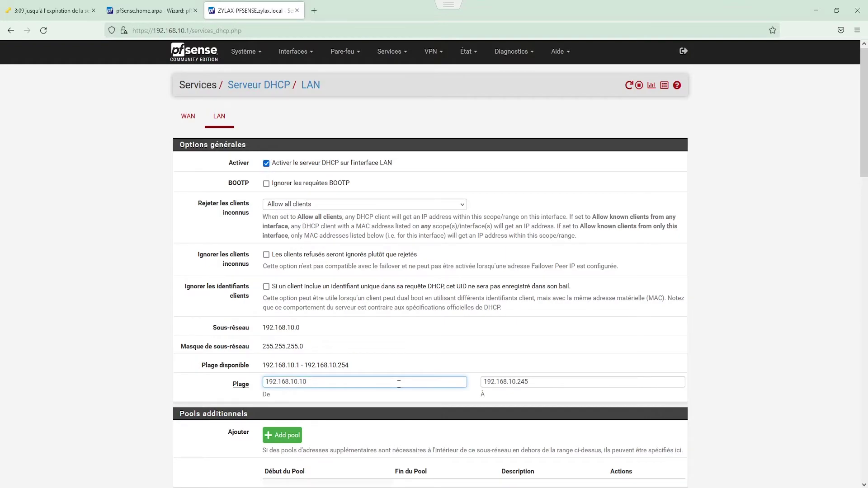
{"action": "left_click", "coordinate": [547, 383]}
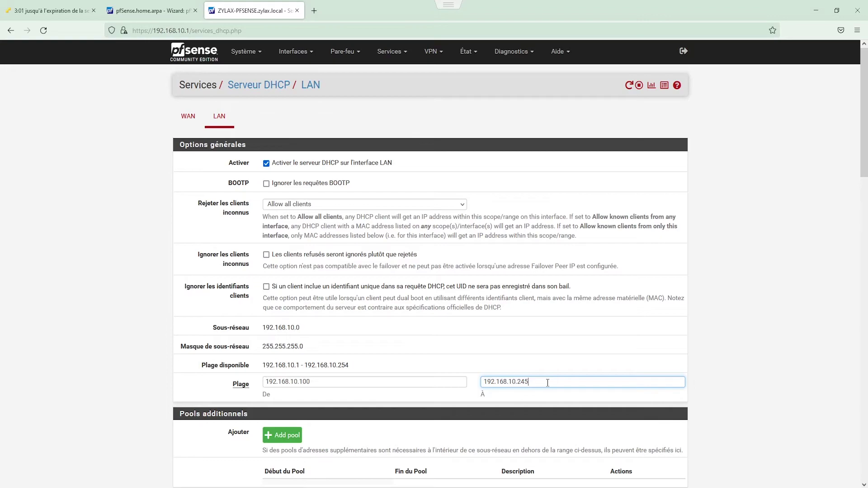
{"action": "key", "text": "BackSpace"}
{"action": "key", "text": "BackSpace"}
{"action": "type", "text": "00"}
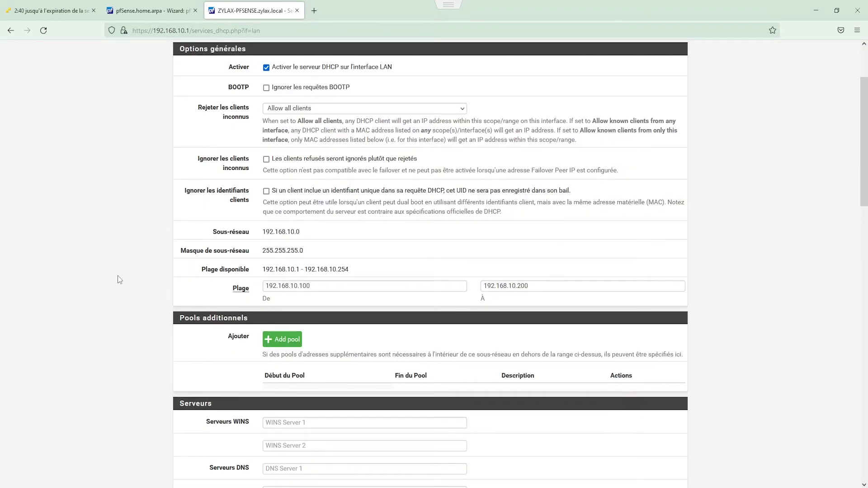
{"action": "scroll", "coordinate": [118, 276], "scroll_direction": "down", "scroll_amount": 12}
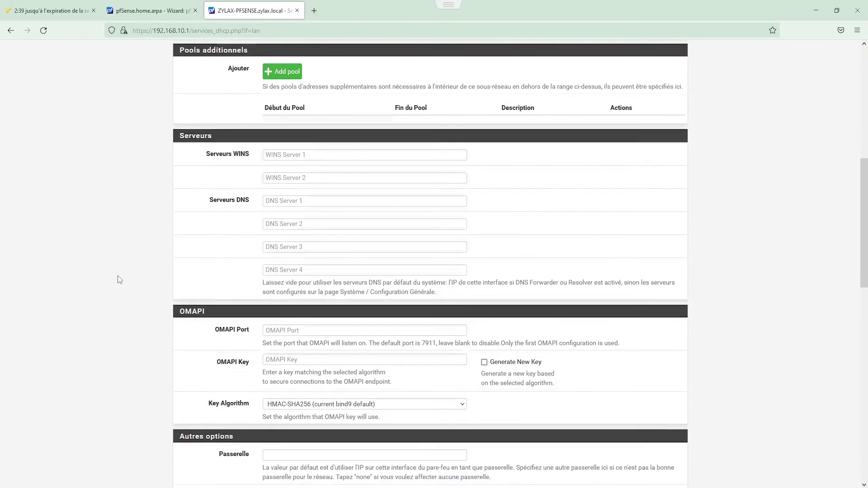
{"action": "scroll", "coordinate": [118, 277], "scroll_direction": "down", "scroll_amount": 6}
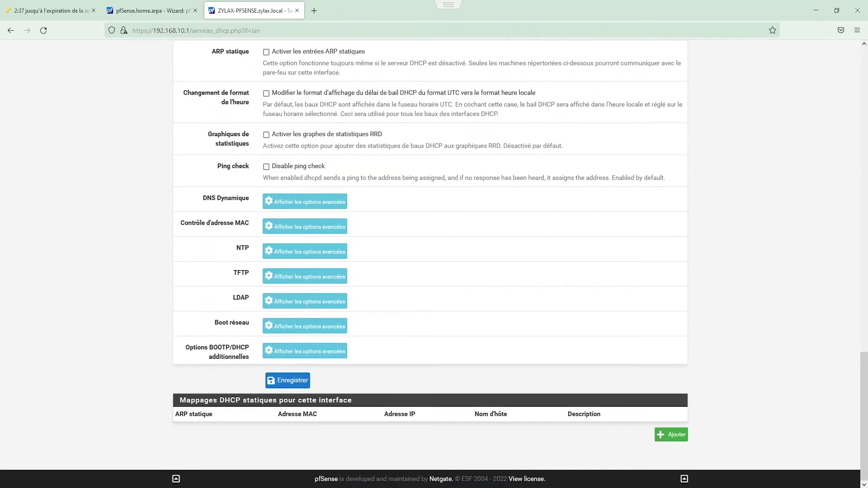
{"action": "left_click", "coordinate": [284, 383]}
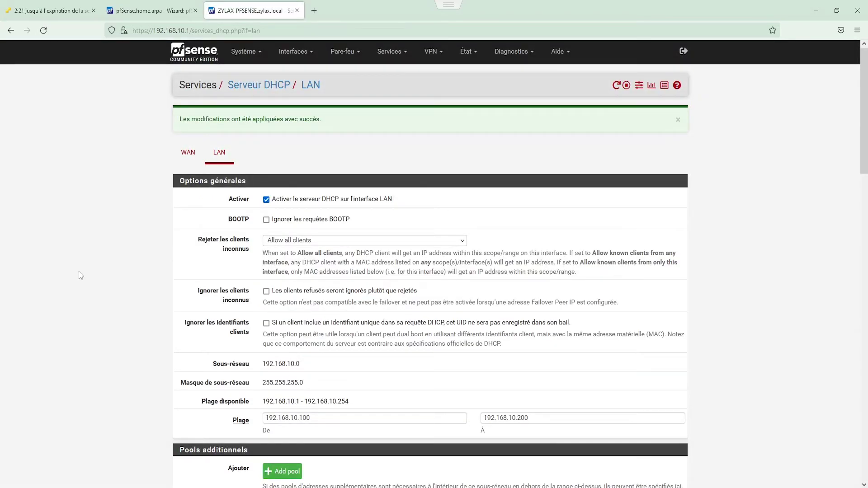
Step: Switch Reseau_interne's IPv4 properties to automatic IP address and automatic DNS servers, confirming both dialogs
{"action": "mouse_move", "coordinate": [297, 486]}
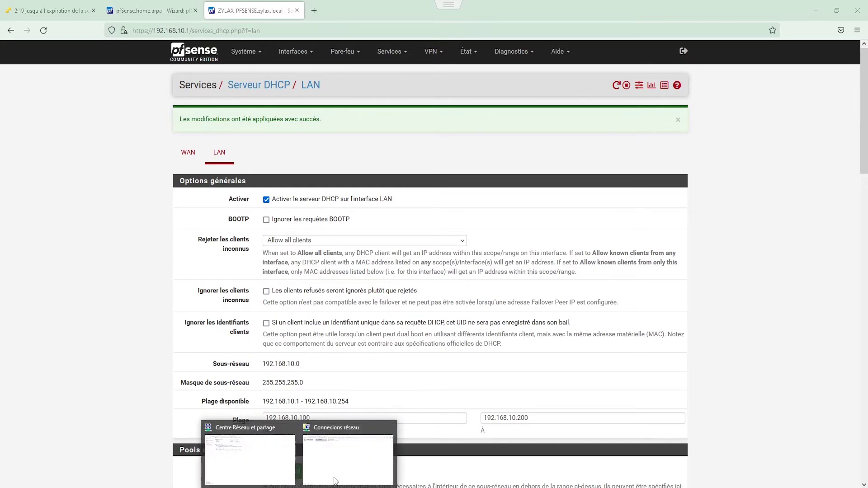
{"action": "left_click", "coordinate": [348, 466]}
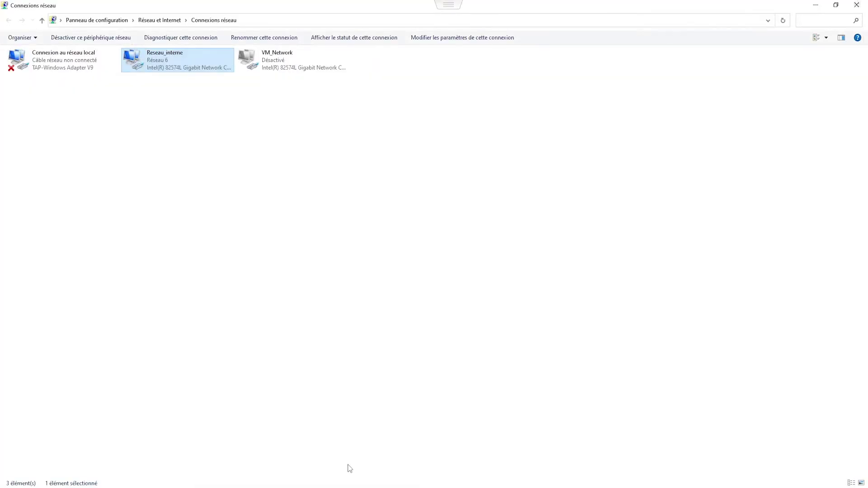
{"action": "double_click", "coordinate": [204, 54]}
{"action": "left_click", "coordinate": [379, 328]}
{"action": "double_click", "coordinate": [427, 261]}
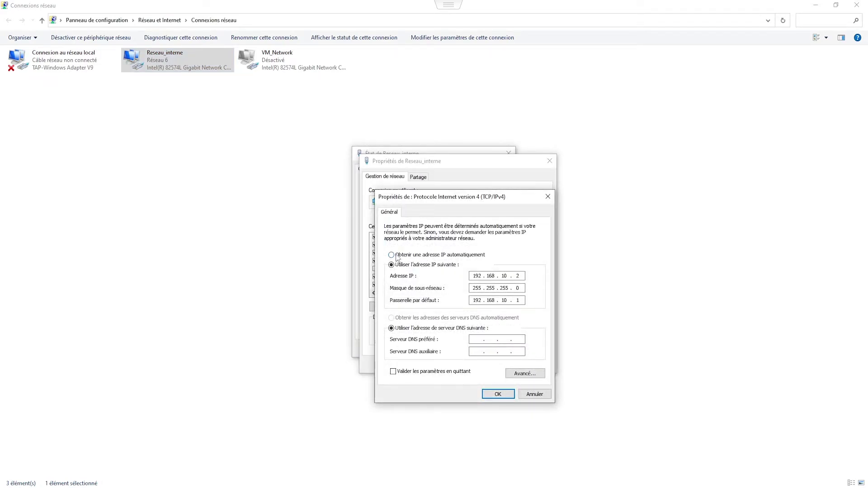
{"action": "left_click", "coordinate": [406, 255]}
{"action": "left_click", "coordinate": [425, 318]}
{"action": "left_click", "coordinate": [493, 394]}
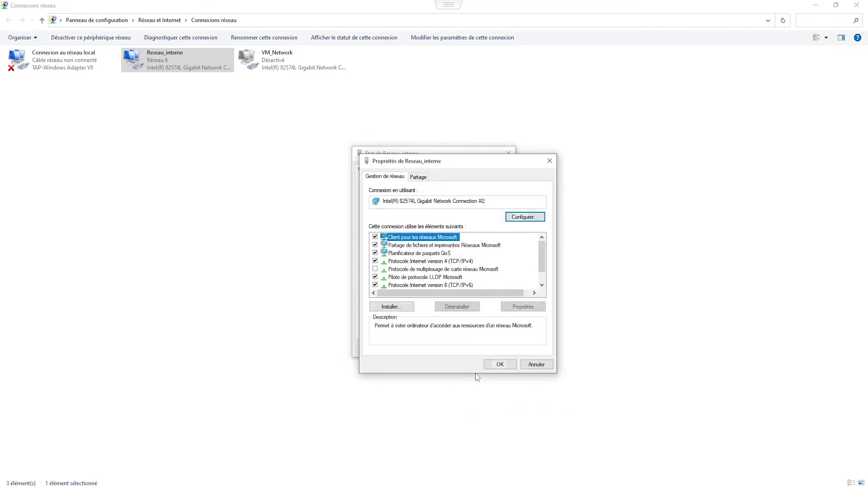
{"action": "left_click", "coordinate": [494, 366]}
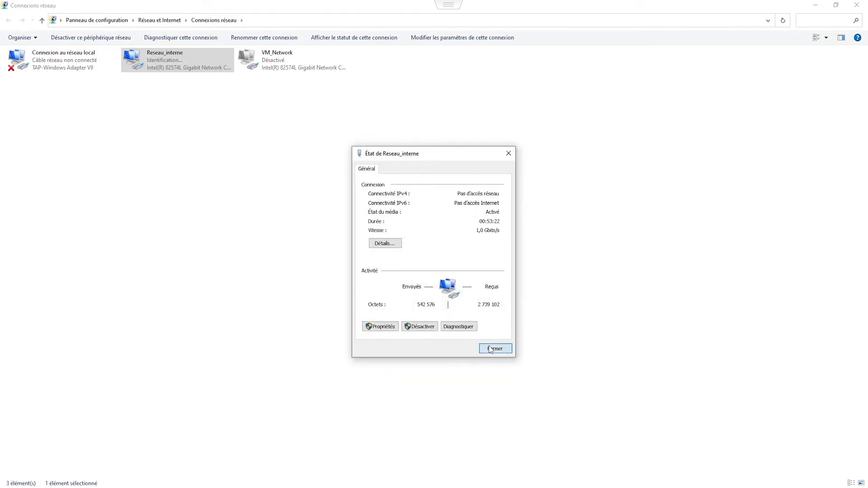
{"action": "left_click", "coordinate": [495, 346]}
{"action": "key", "text": "super"}
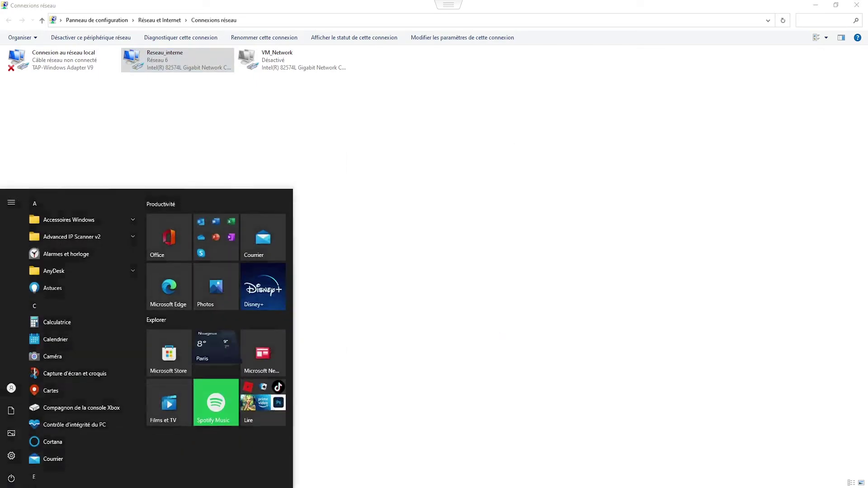
Step: Run ipconfig in a cmd prompt to verify the 192.168.10.100 lease and 192.168.10.1 gateway
{"action": "type", "text": "cmd"}
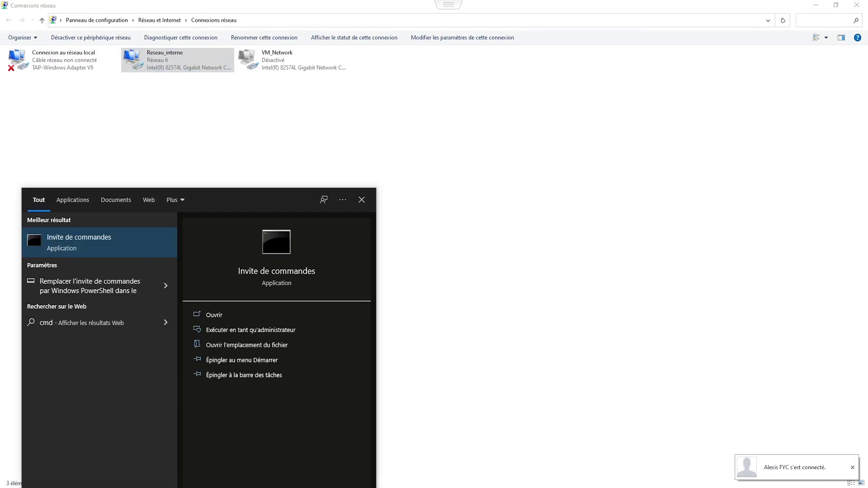
{"action": "key", "text": "Return"}
{"action": "type", "text": "ipconfig"}
{"action": "key", "text": "Return"}
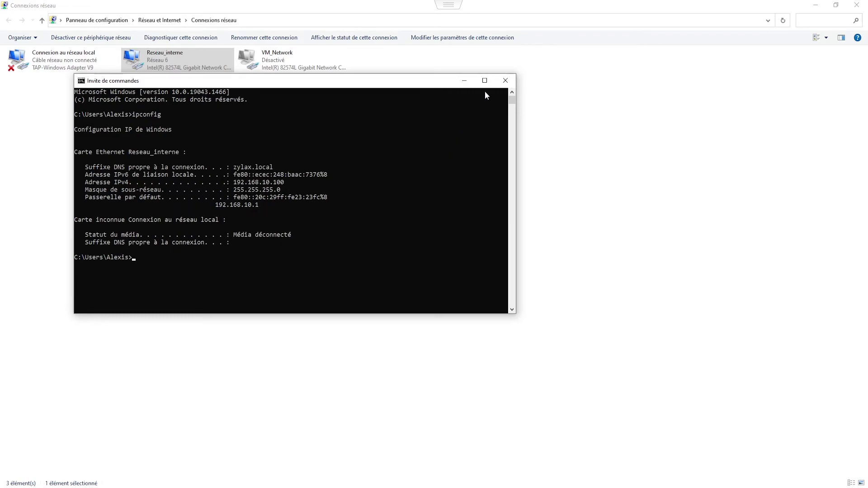
{"action": "left_click", "coordinate": [505, 81]}
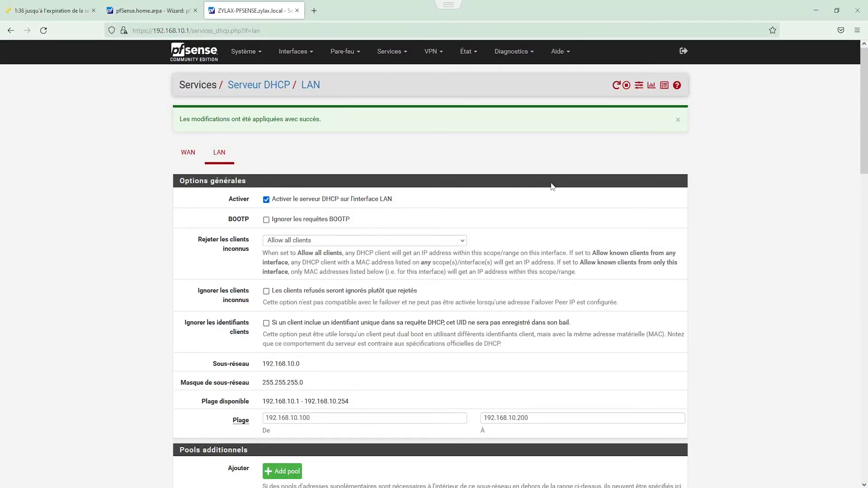
Step: Go to the LAN tab under Pare-feu > Règles
{"action": "left_click", "coordinate": [350, 54]}
{"action": "left_click", "coordinate": [361, 129]}
{"action": "left_click", "coordinate": [271, 118]}
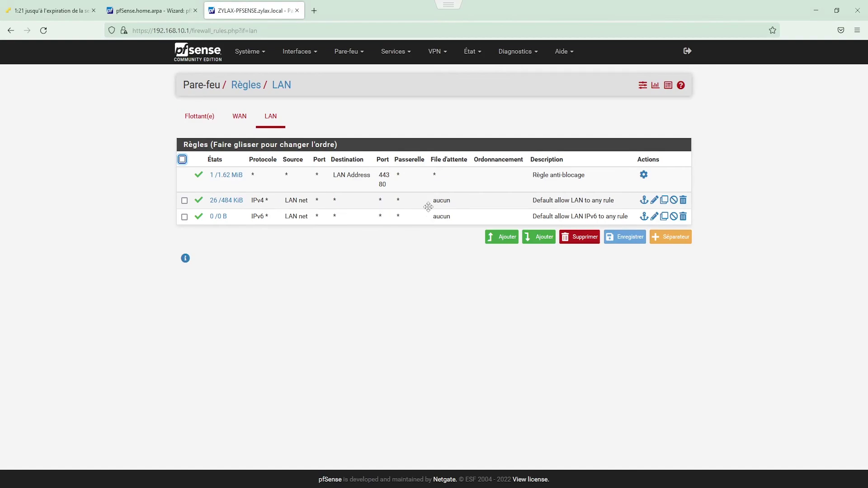
Step: Set the default IPv4 LAN allow rule's source to tout, save it, and apply the changes
{"action": "left_click", "coordinate": [654, 201]}
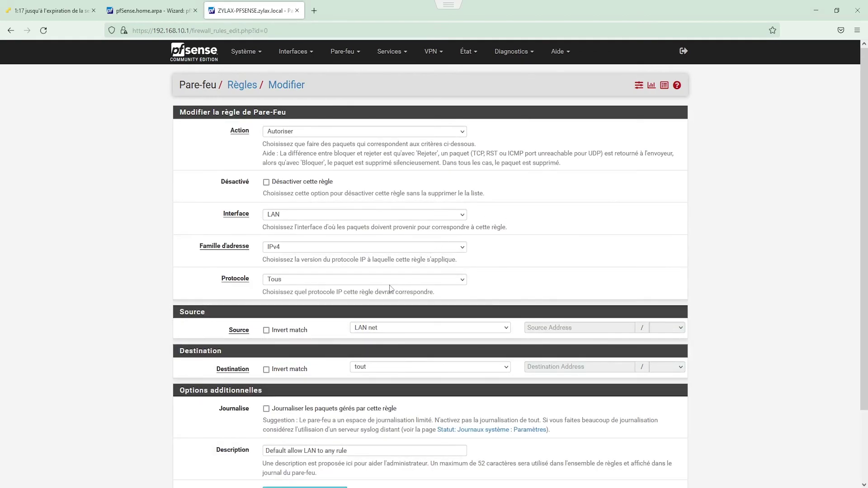
{"action": "left_click", "coordinate": [424, 328]}
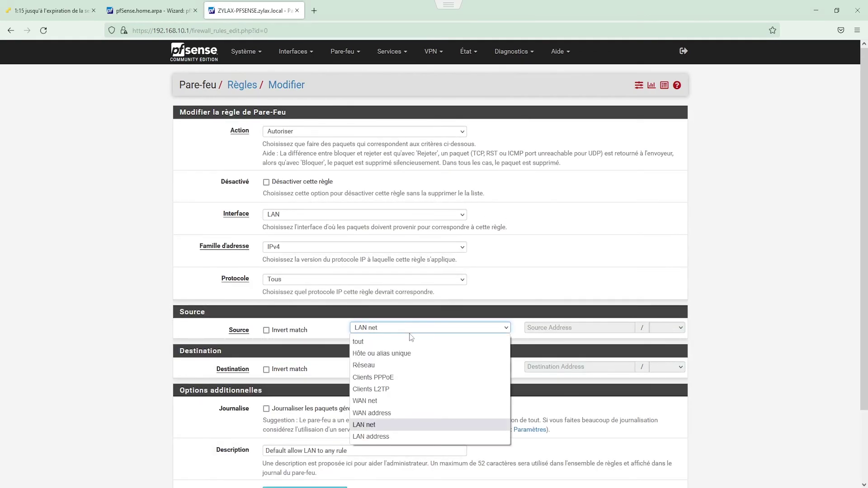
{"action": "left_click", "coordinate": [389, 342]}
{"action": "scroll", "coordinate": [752, 257], "scroll_direction": "down", "scroll_amount": 3}
{"action": "left_click", "coordinate": [290, 439]}
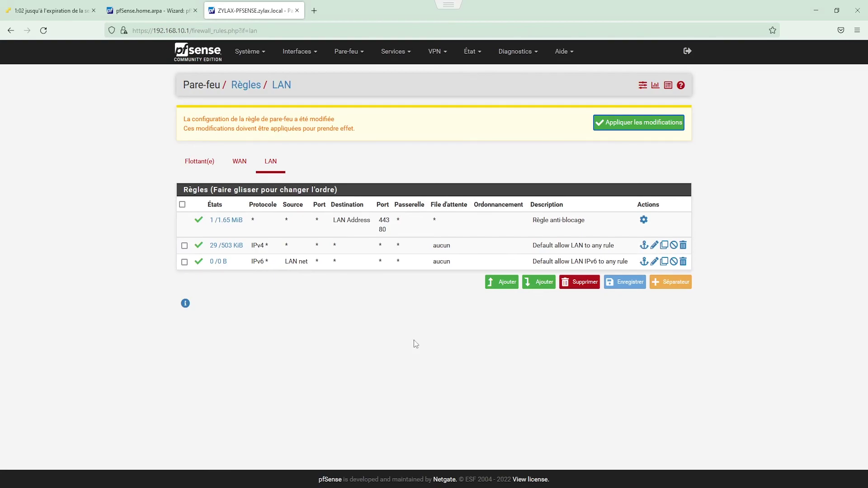
{"action": "left_click", "coordinate": [622, 123]}
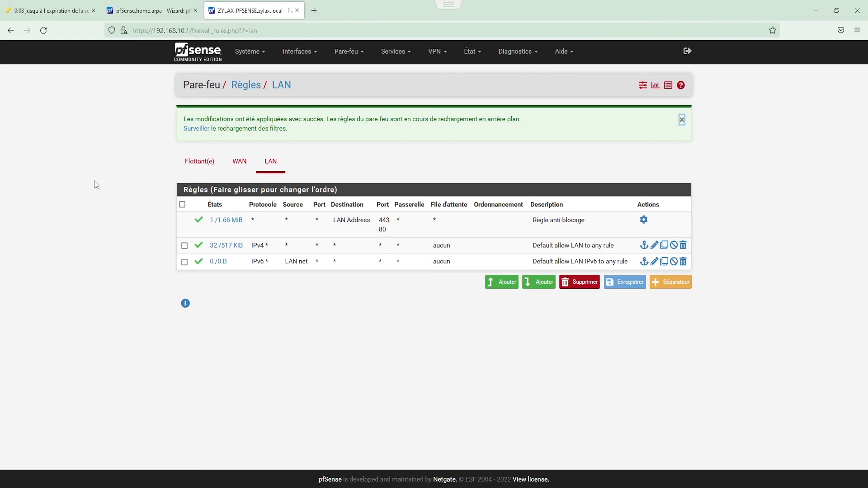
Step: Load google.fr in a new tab, then switch back to the ZYLAX-PFSENSE tab
{"action": "left_click", "coordinate": [313, 10]}
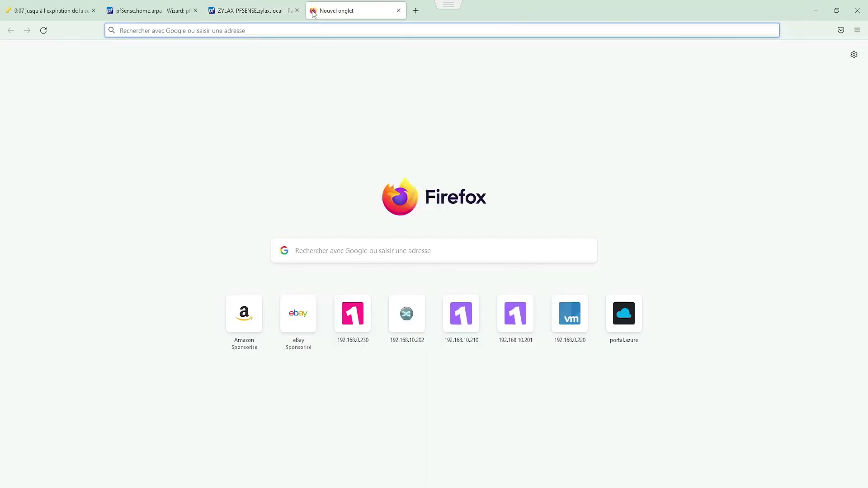
{"action": "type", "text": "google.fr"}
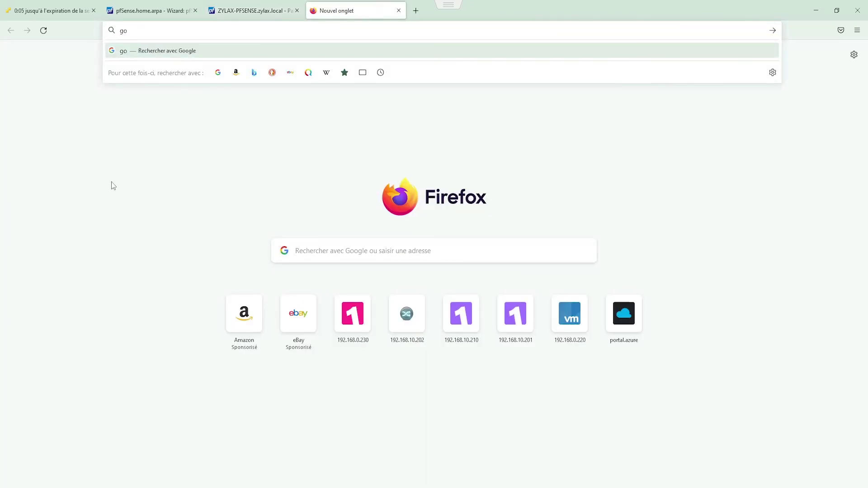
{"action": "key", "text": "Return"}
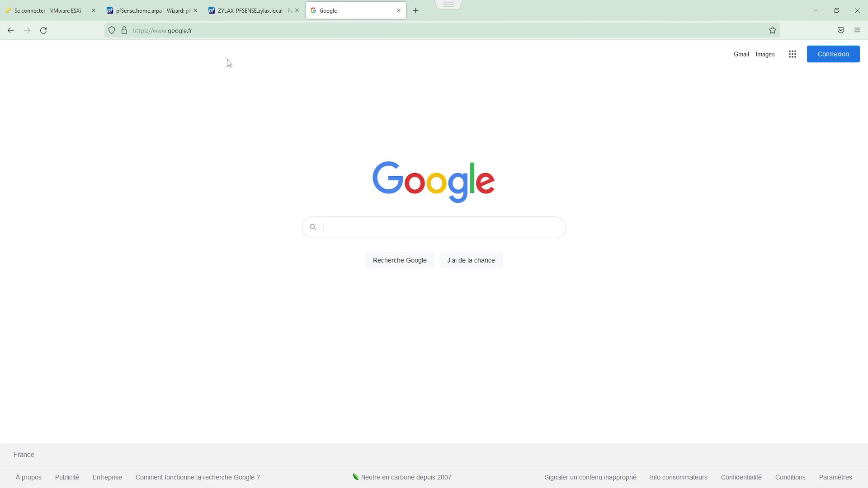
{"action": "left_click", "coordinate": [251, 10]}
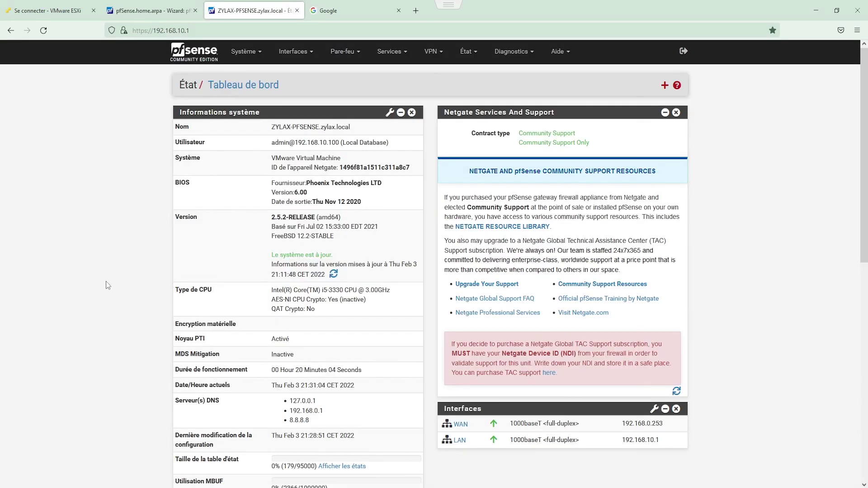